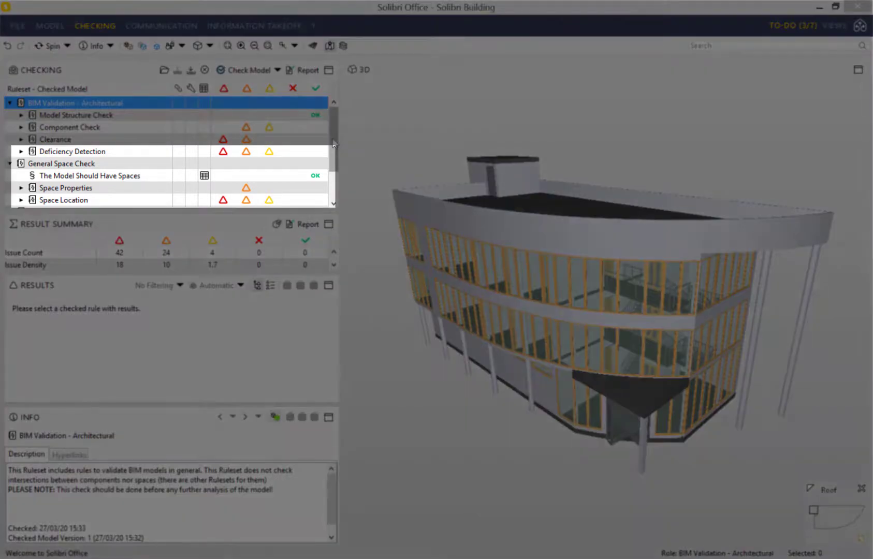
- Under Deficiency Detection, show the Components Above Columns results and open the C-4, 450 mm issue
double_click(96, 153)
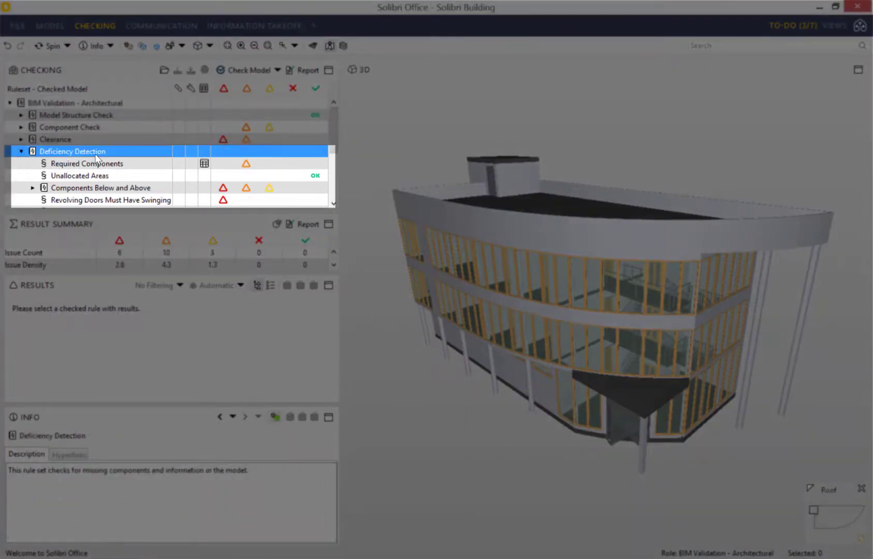
double_click(110, 189)
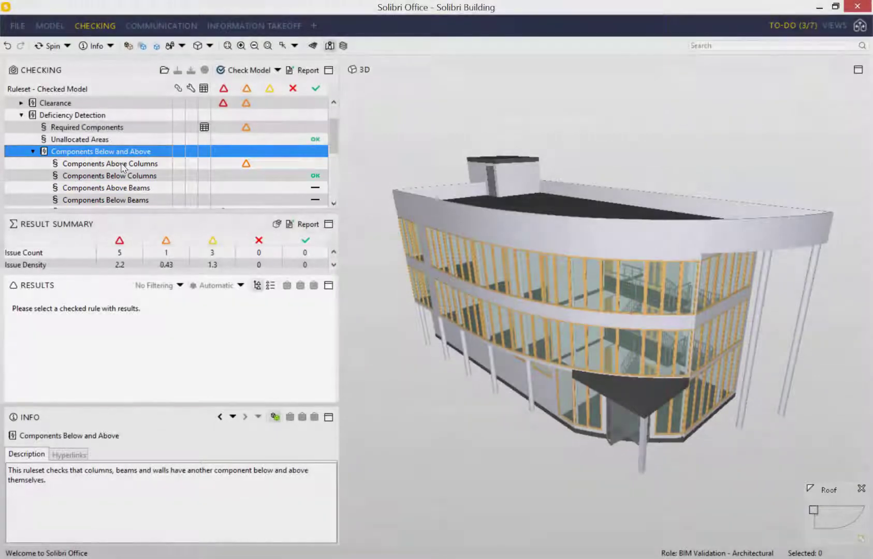
click(122, 164)
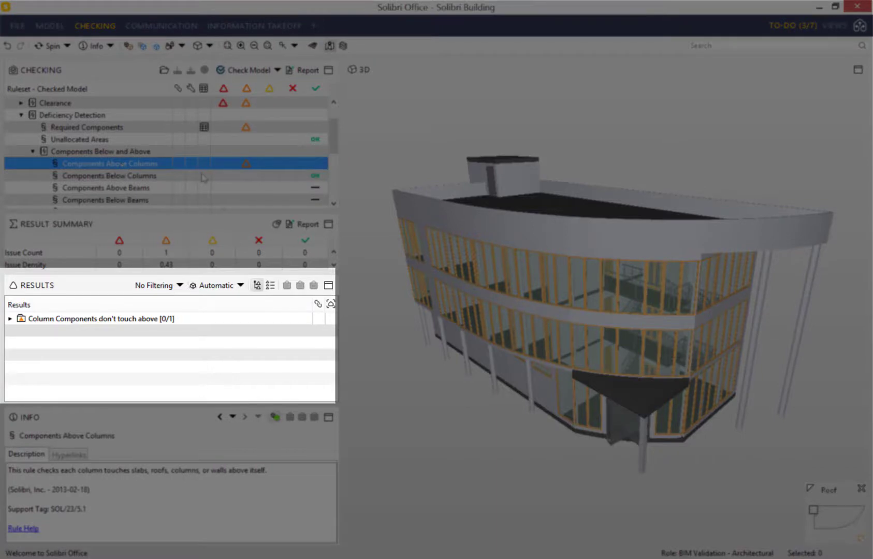
click(10, 318)
click(22, 330)
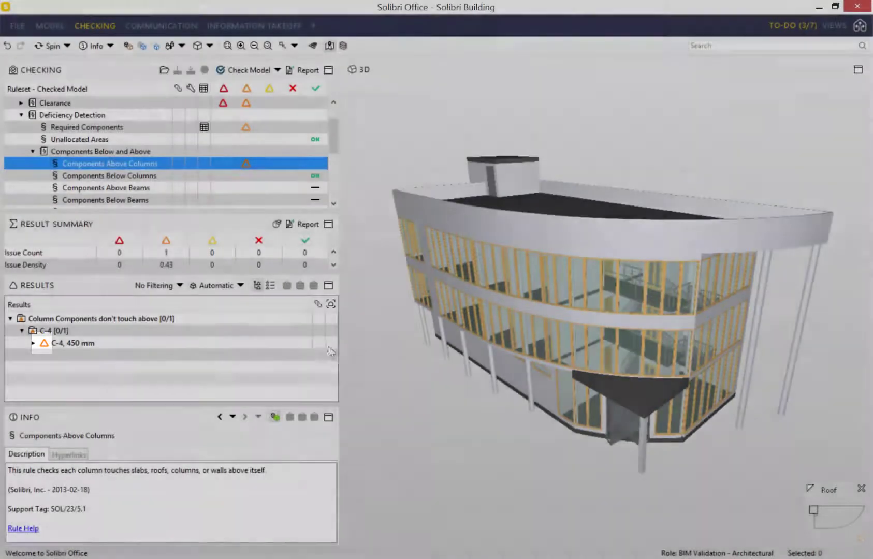
double_click(329, 344)
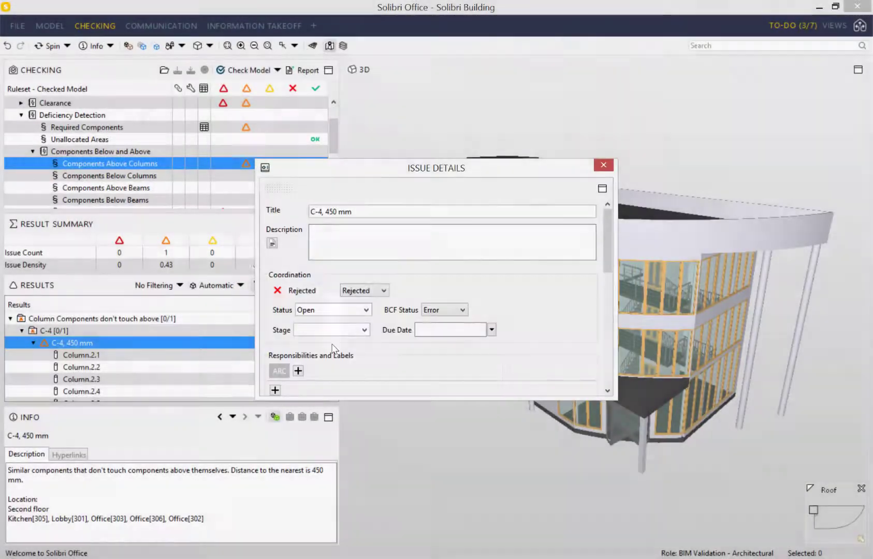
- Add a second snapshot slide to the C-4, 450 mm issue
click(604, 165)
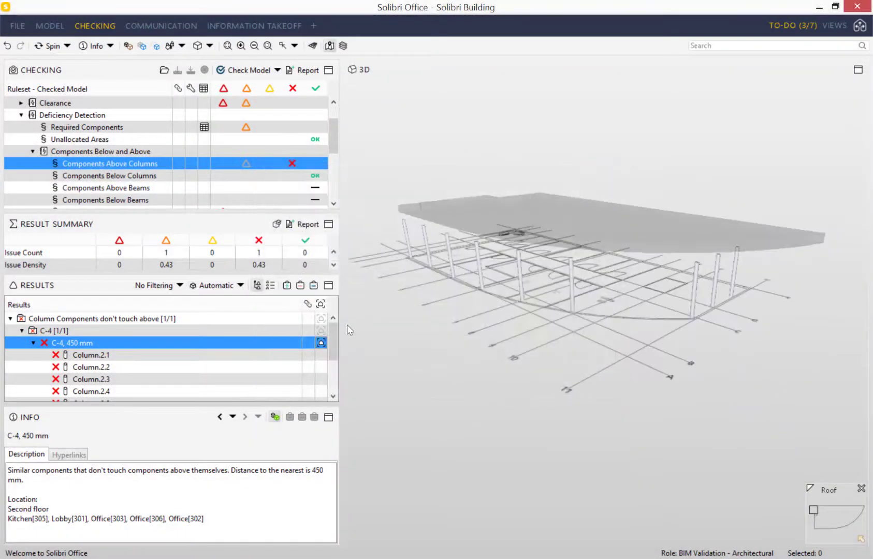
right_click(230, 343)
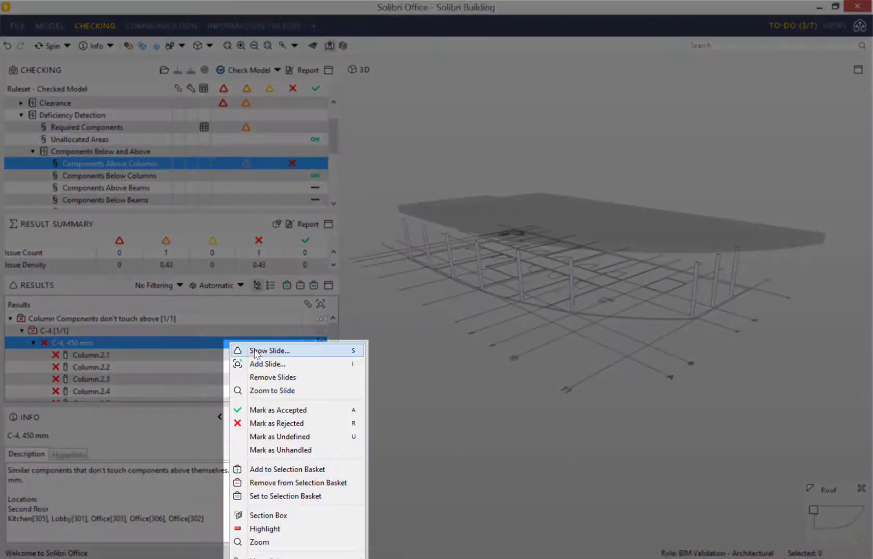
click(268, 364)
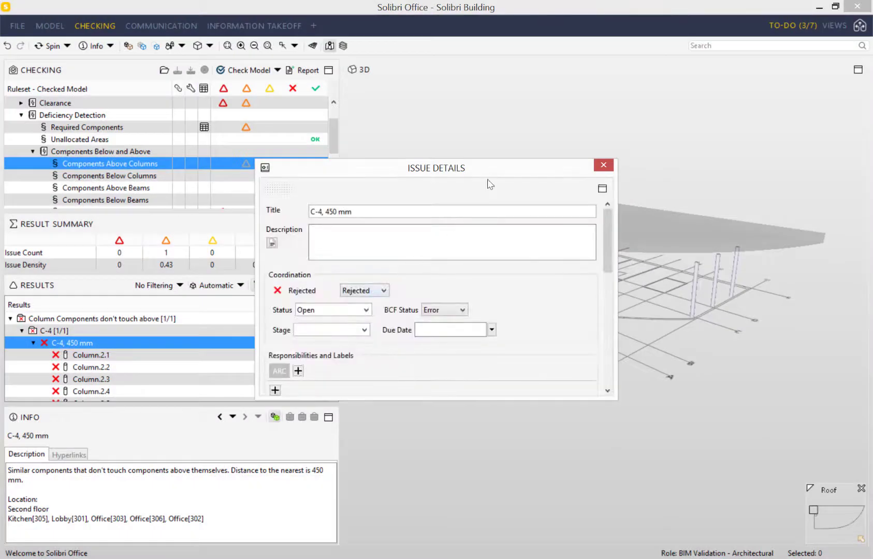
- Enlarge the Issue Details dialog and fill in the auto-generated 450 mm gap description
drag(487, 169, 571, 40)
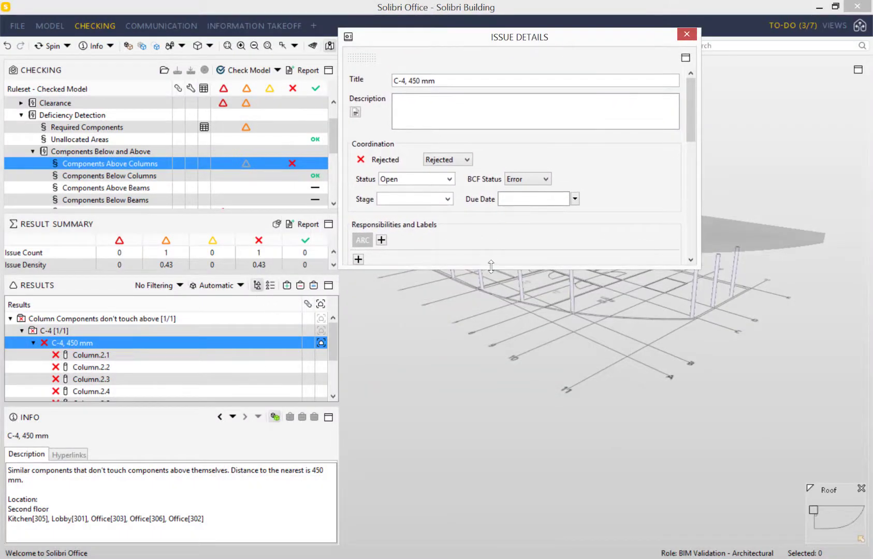
drag(491, 269, 491, 556)
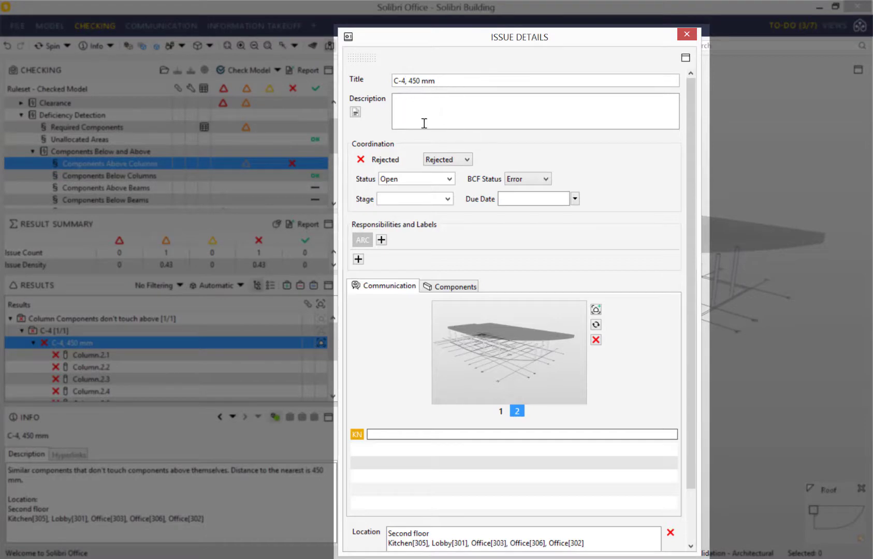
click(496, 107)
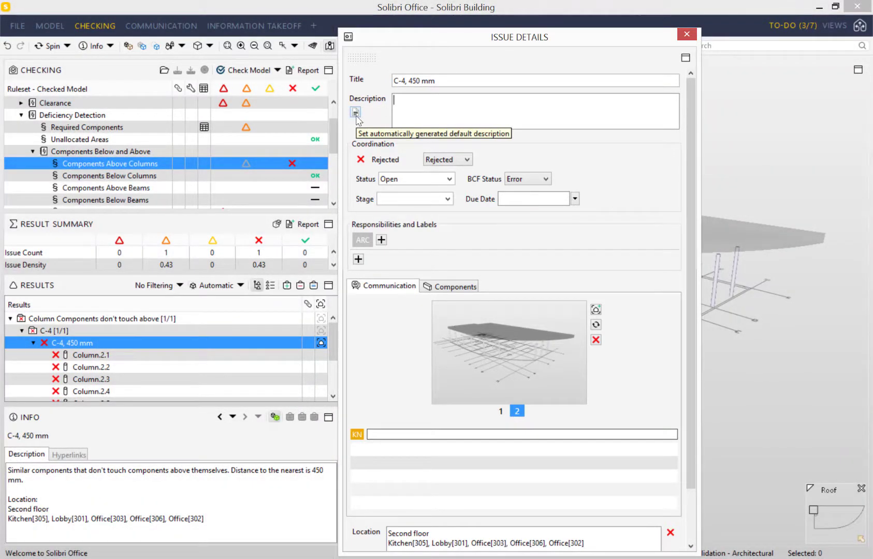
click(355, 112)
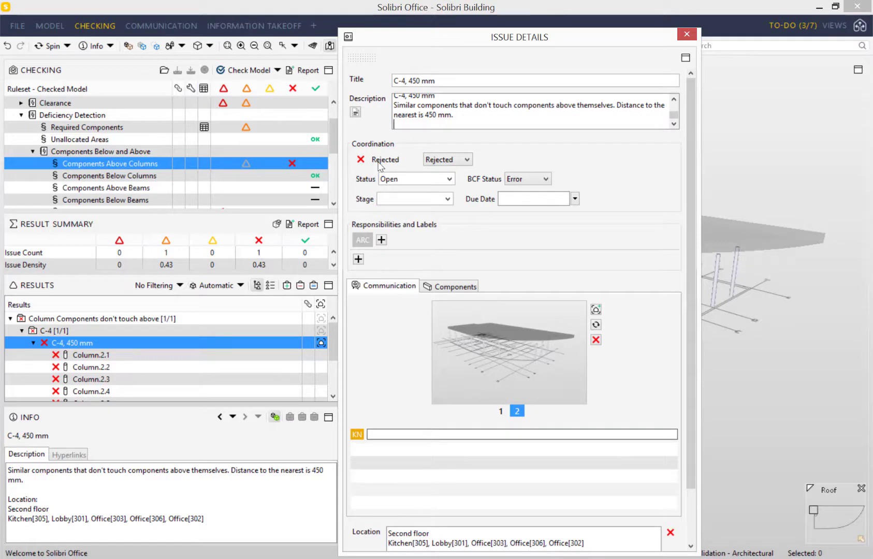
click(505, 353)
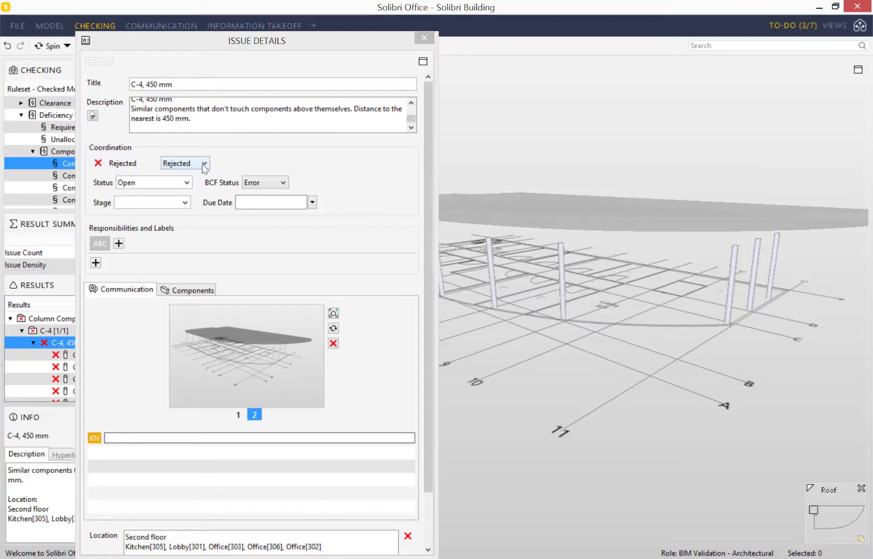
click(204, 164)
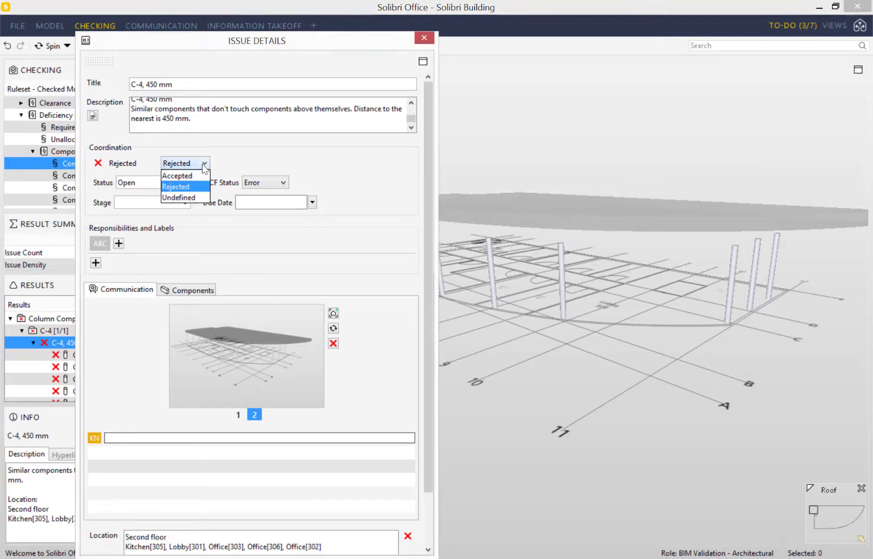
click(181, 174)
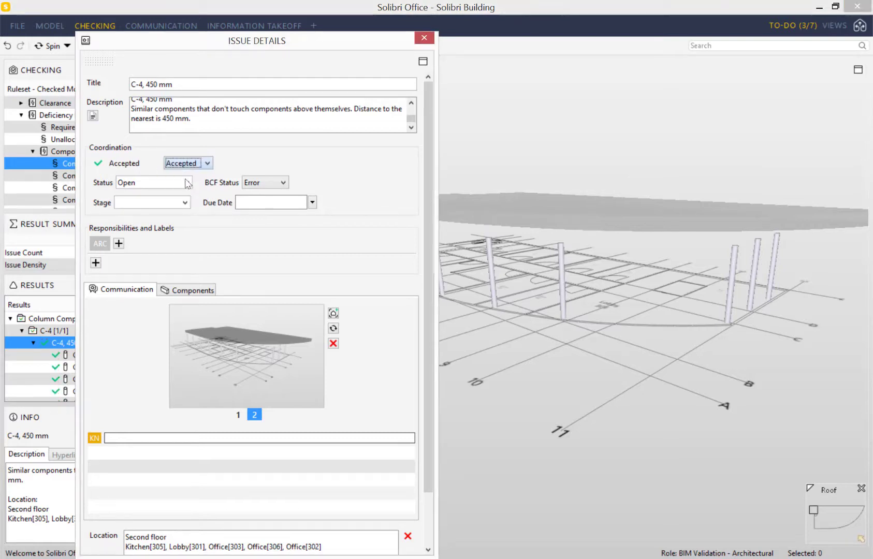
click(208, 165)
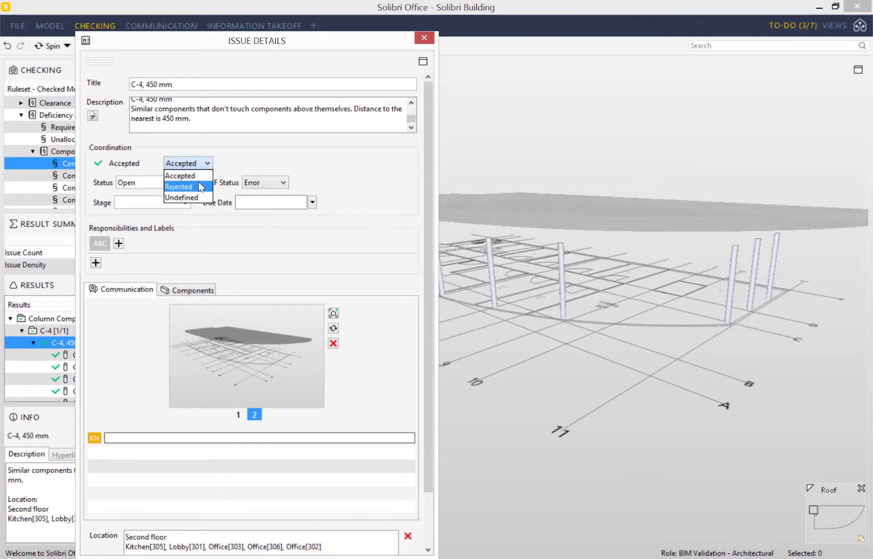
click(199, 185)
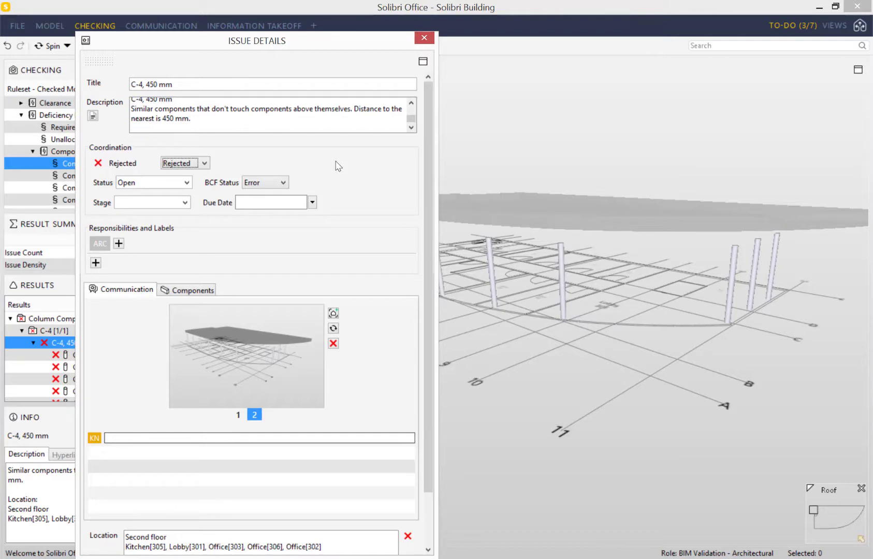
- Set the C-4 issue's due date to 30 April 2020
click(312, 202)
click(360, 219)
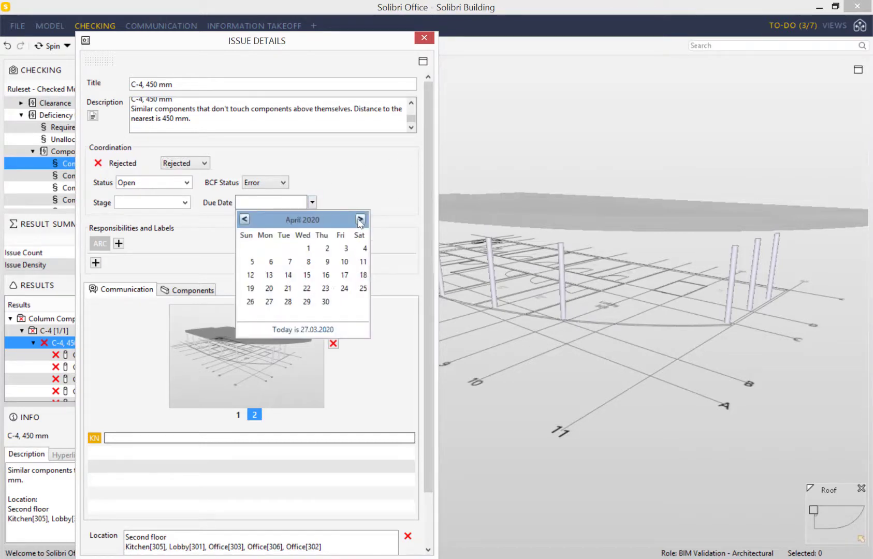
click(326, 301)
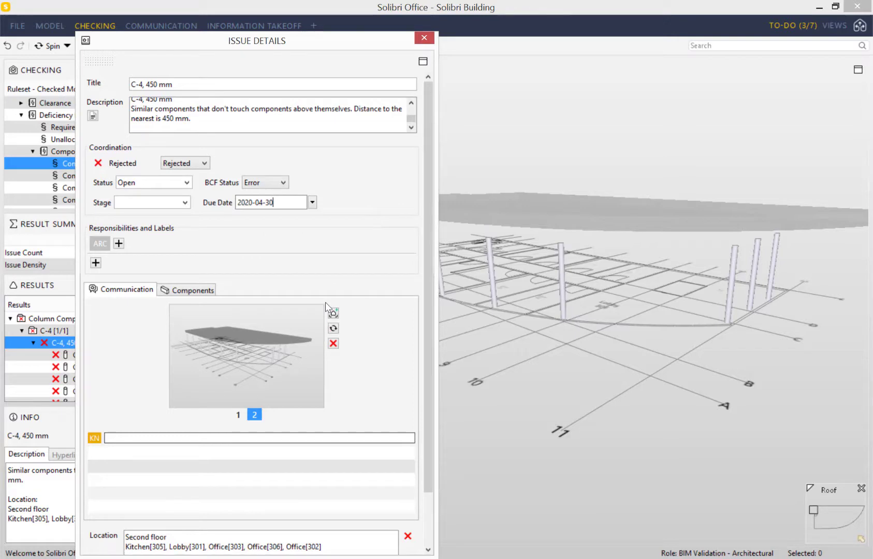
- Assign ARC and add a team member's e-mail as a second responsibility
click(99, 248)
click(119, 243)
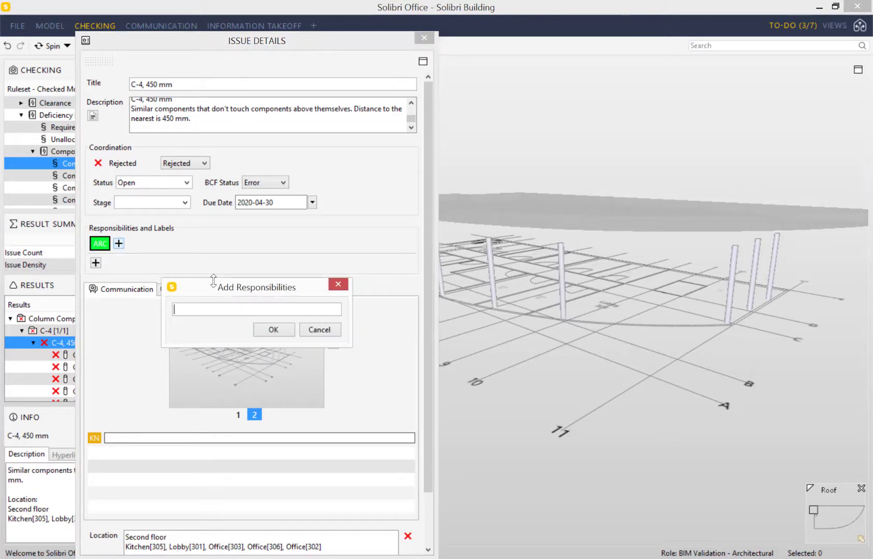
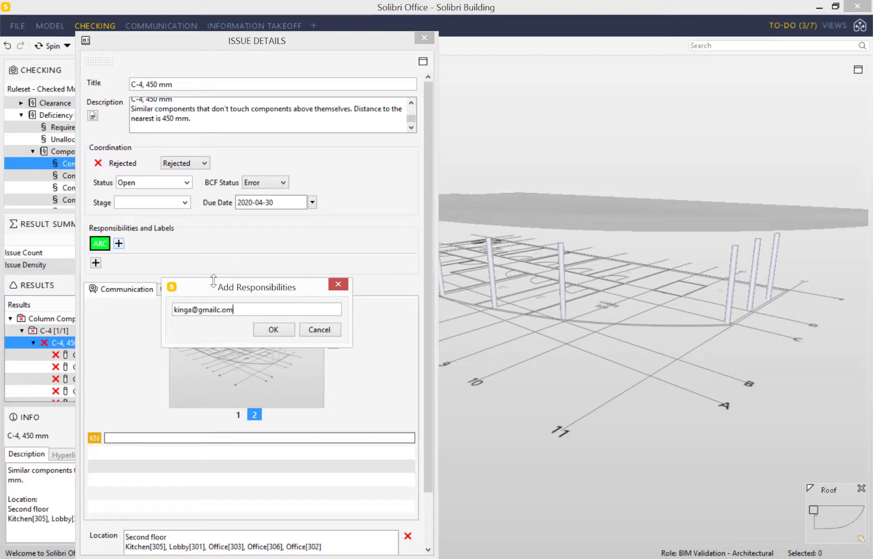
key(Return)
- Review the issue's first and second snapshots
scroll(342, 366, down, 2)
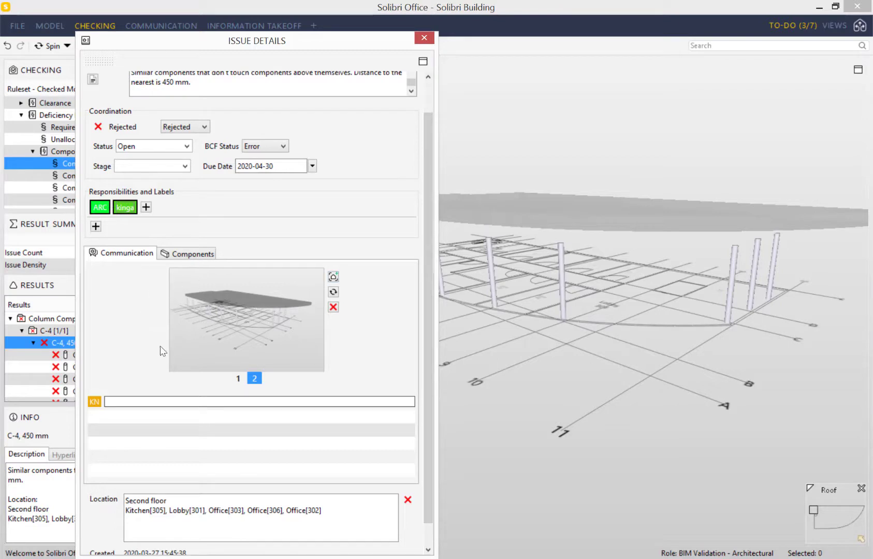
click(237, 379)
click(255, 410)
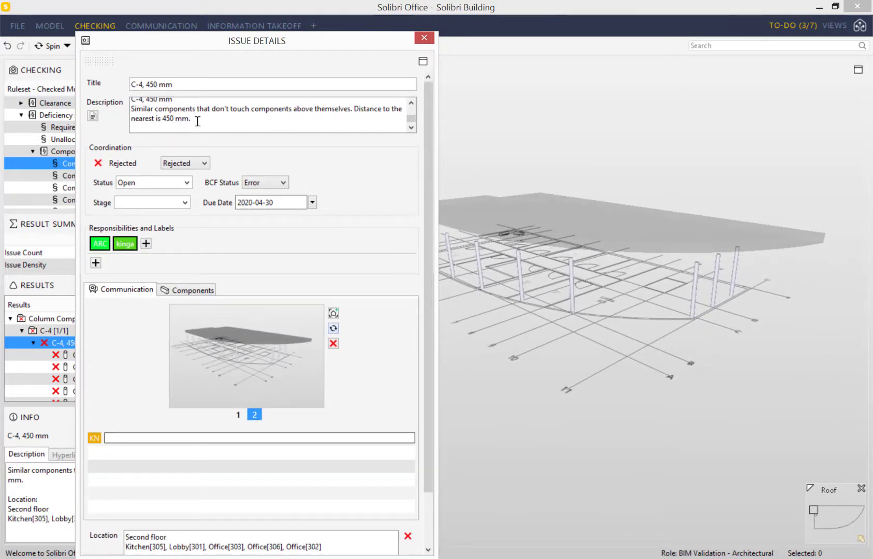
- Orbit the model around the C-4 column and capture a third snapshot
drag(590, 335, 566, 338)
scroll(566, 338, up, 6)
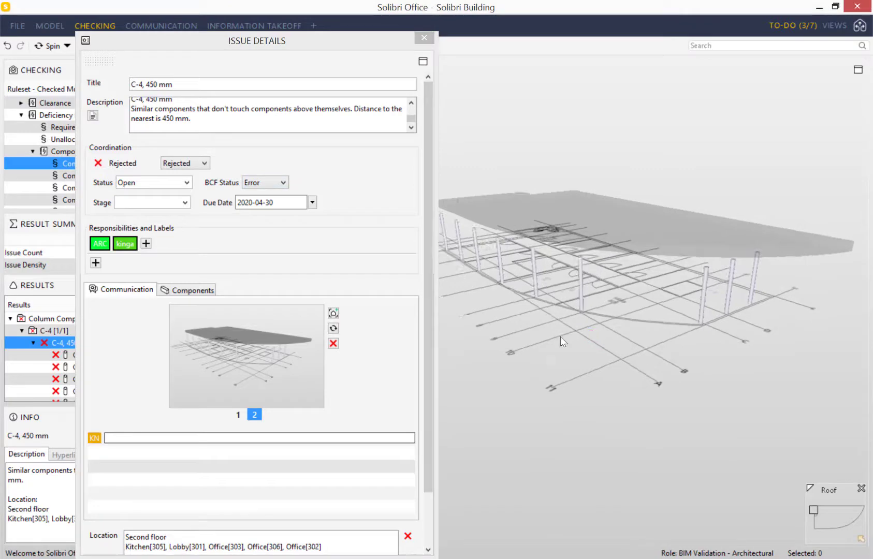
scroll(605, 348, up, 5)
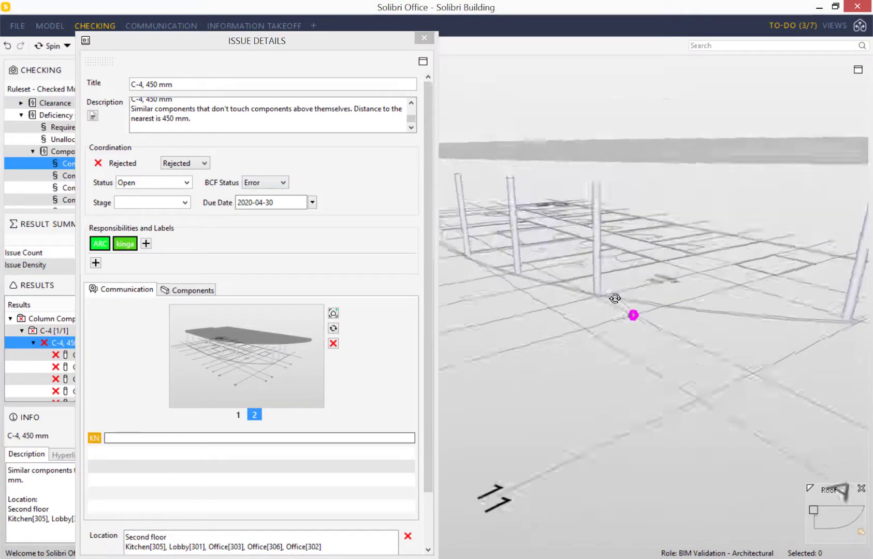
drag(604, 327, 603, 334)
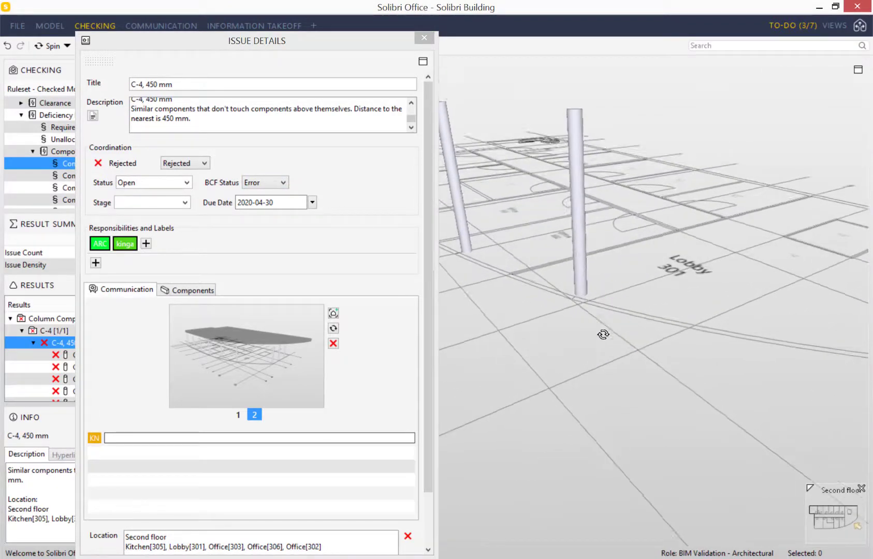
scroll(596, 321, down, 5)
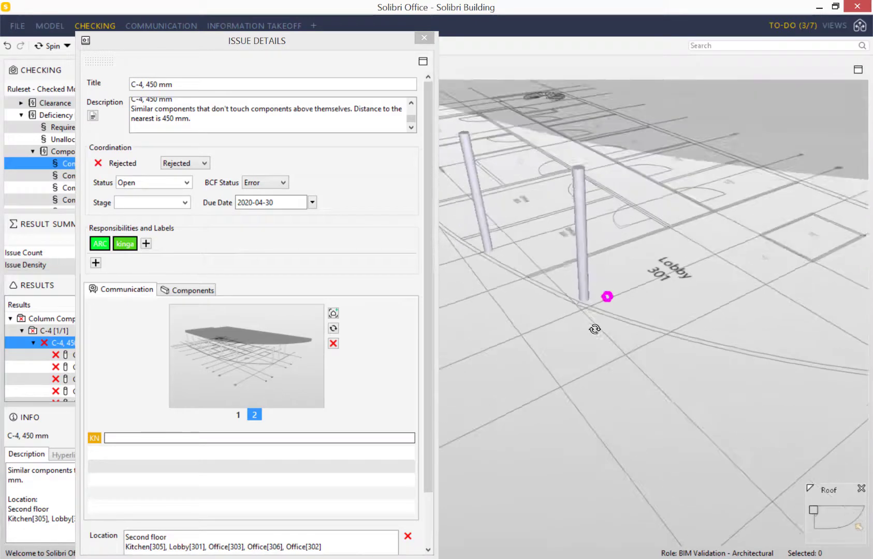
drag(610, 285, 613, 276)
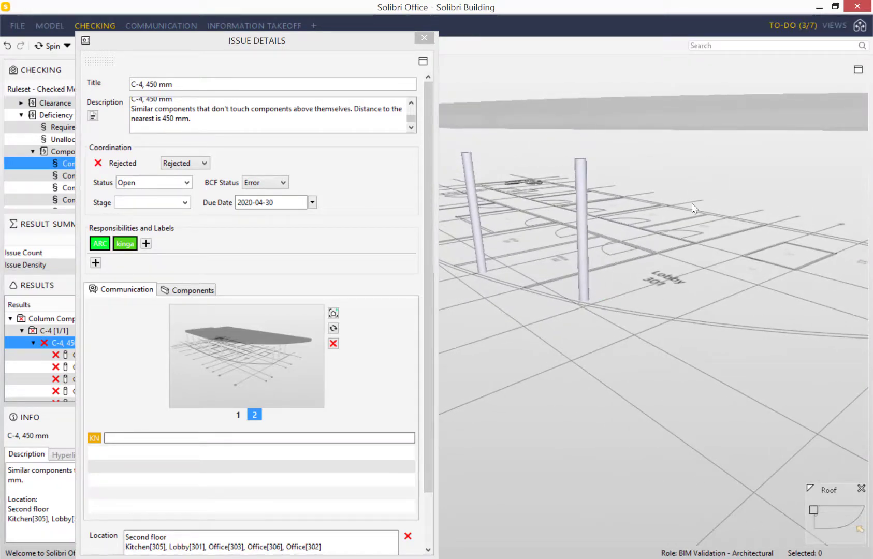
click(334, 313)
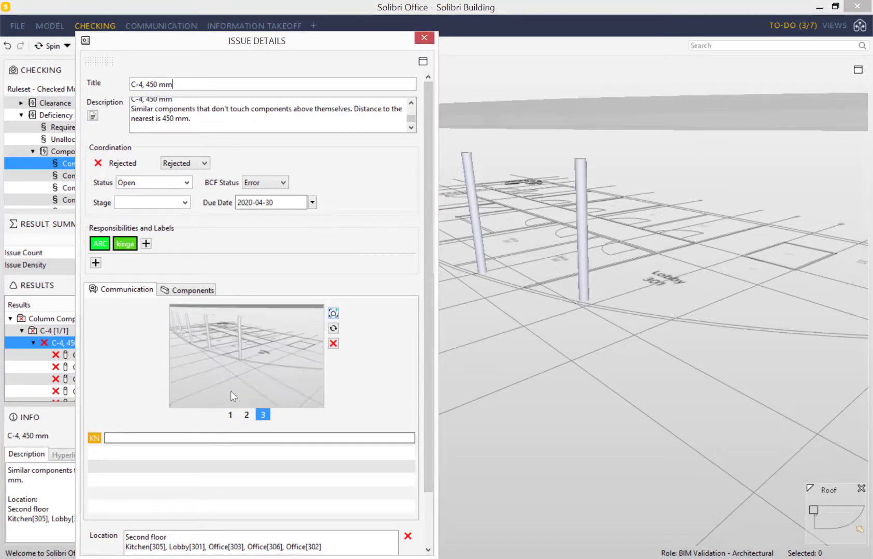
- Review snapshots 1–3, comment that the column doesn't touch the slab above, and close details
click(230, 414)
click(246, 415)
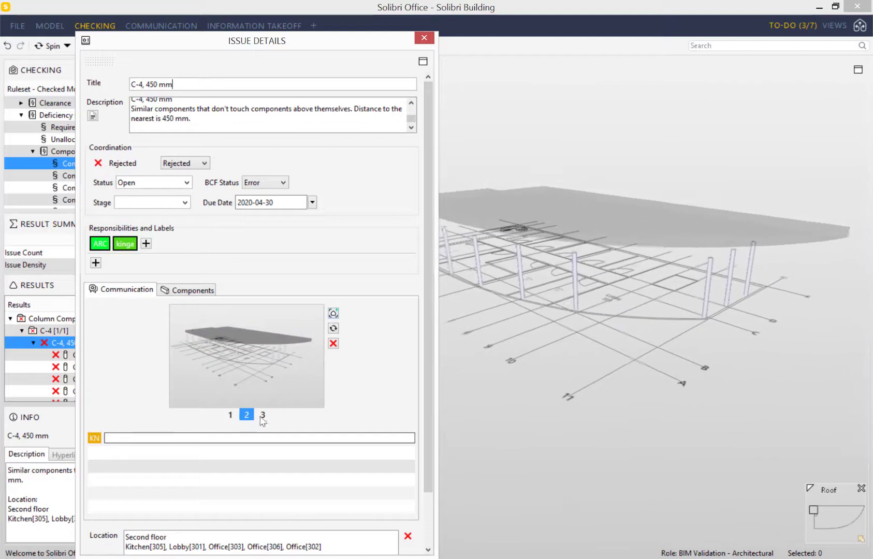
click(262, 414)
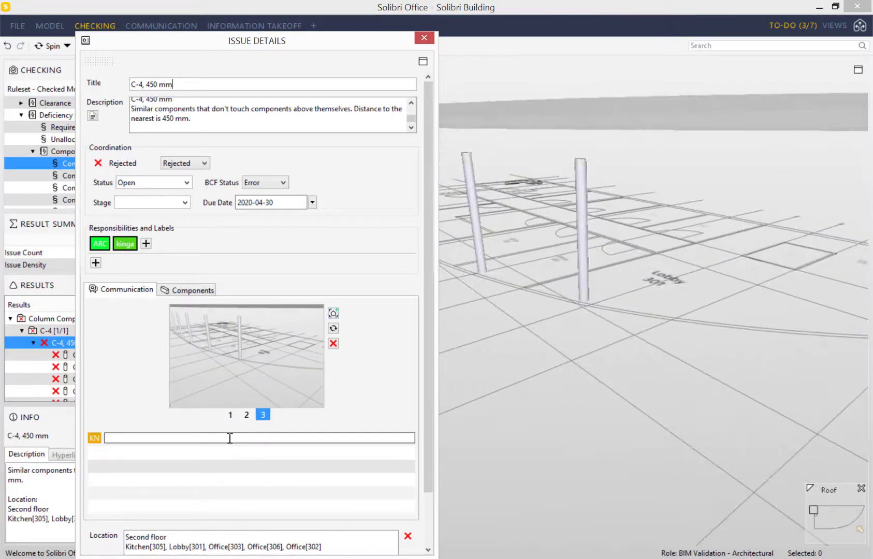
click(228, 439)
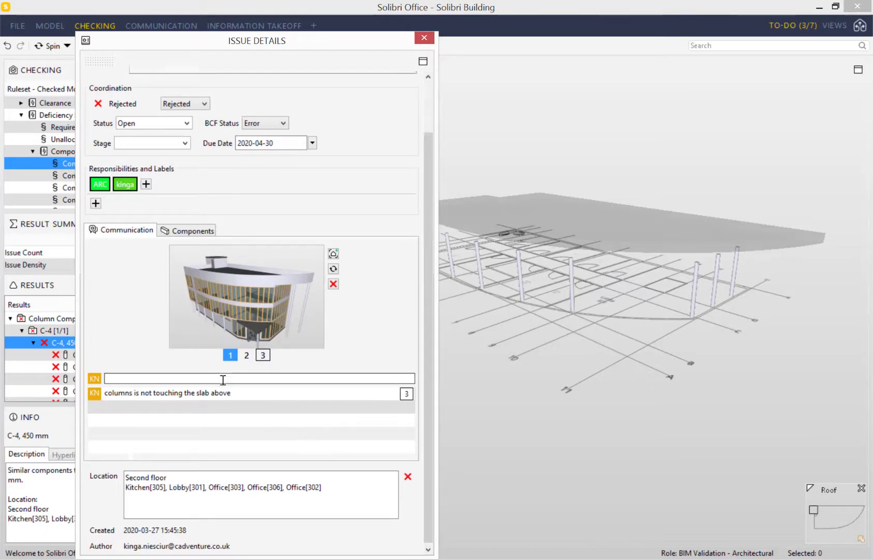
scroll(222, 396, up, 2)
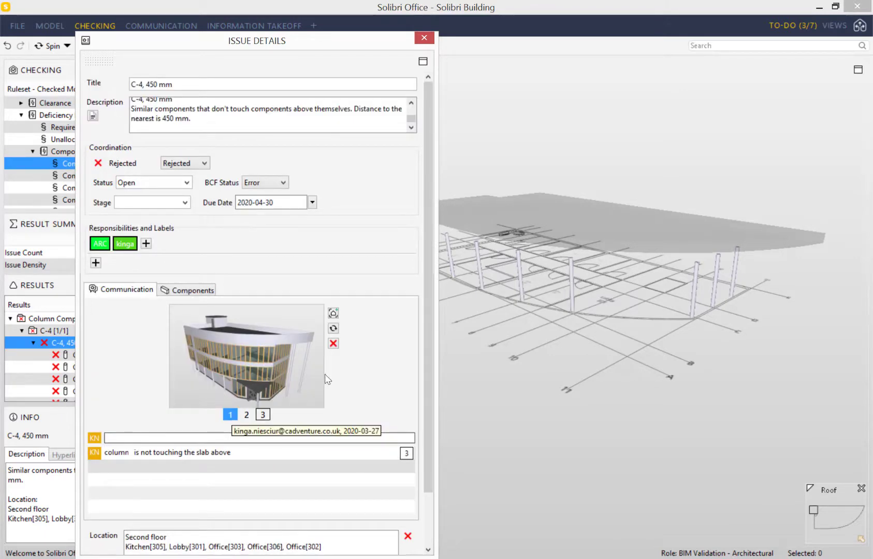
click(424, 36)
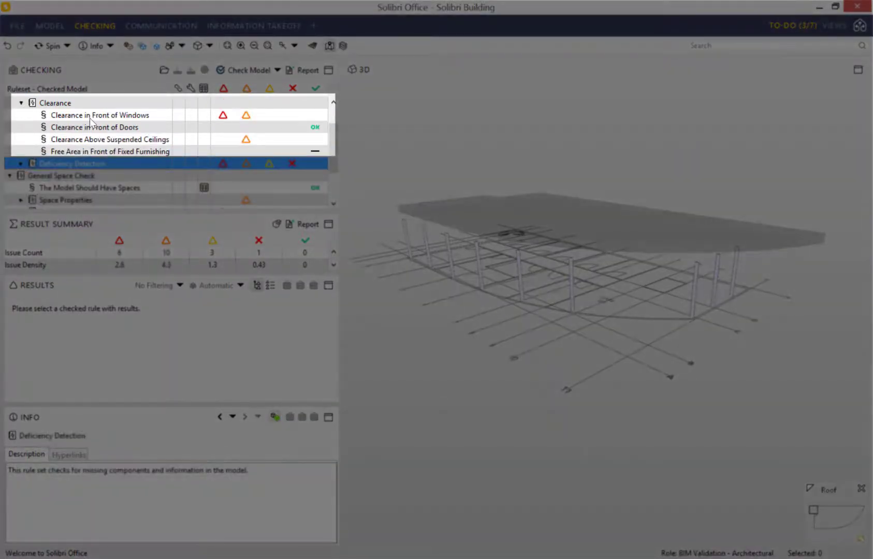
- Show Clearance in Front of Windows results and zoom to the Column too close to Window component (29) group
click(90, 117)
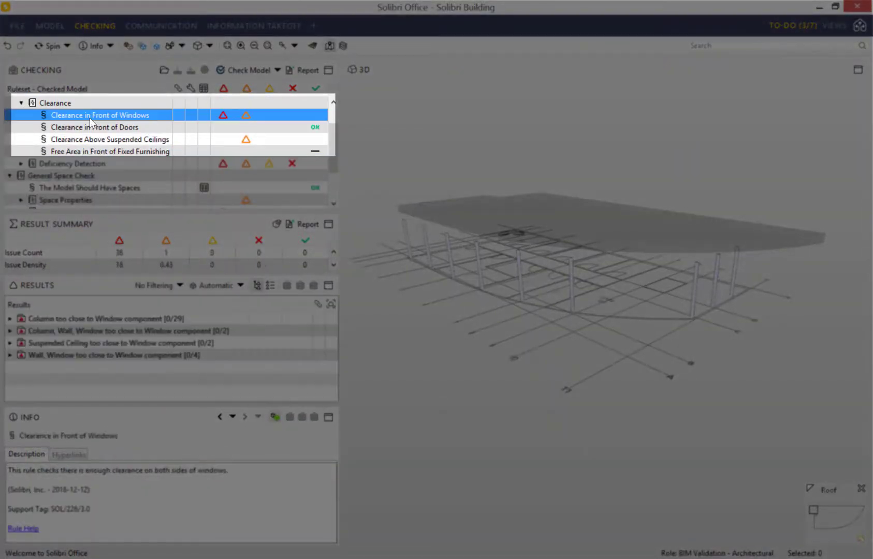
double_click(58, 320)
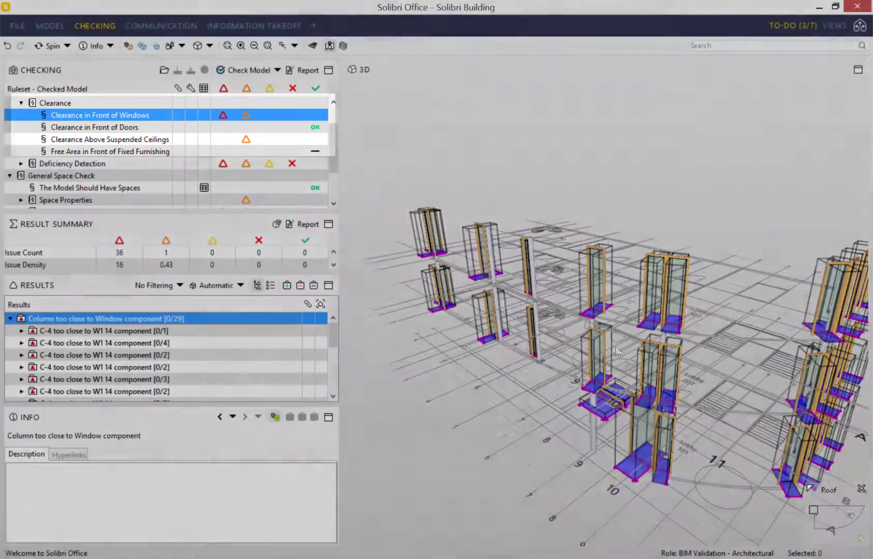
scroll(658, 394, down, 2)
key(Left)
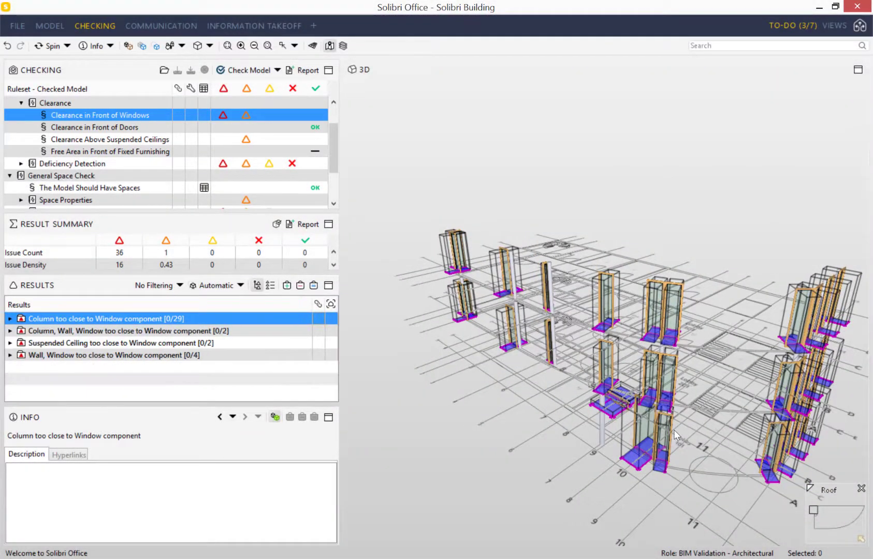
scroll(647, 430, up, 3)
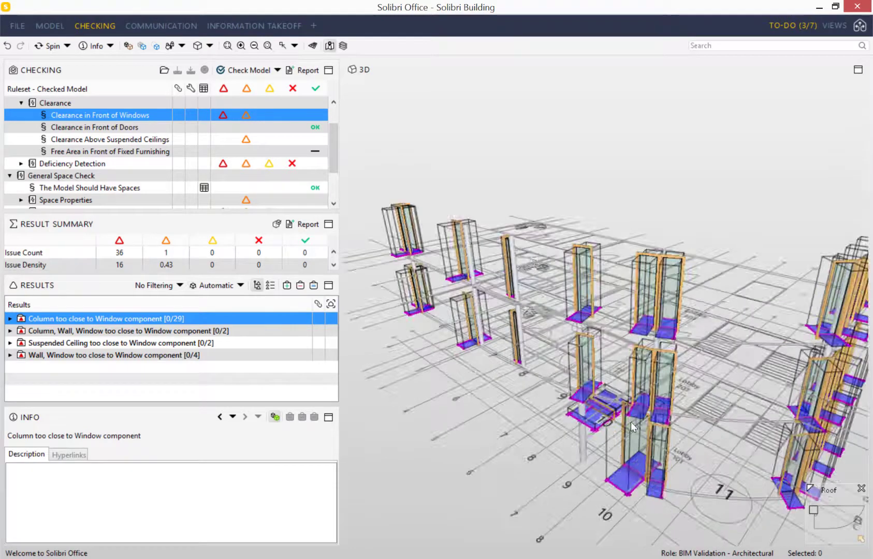
mouse_move(631, 422)
key(Right)
key(Right)
key(Right)
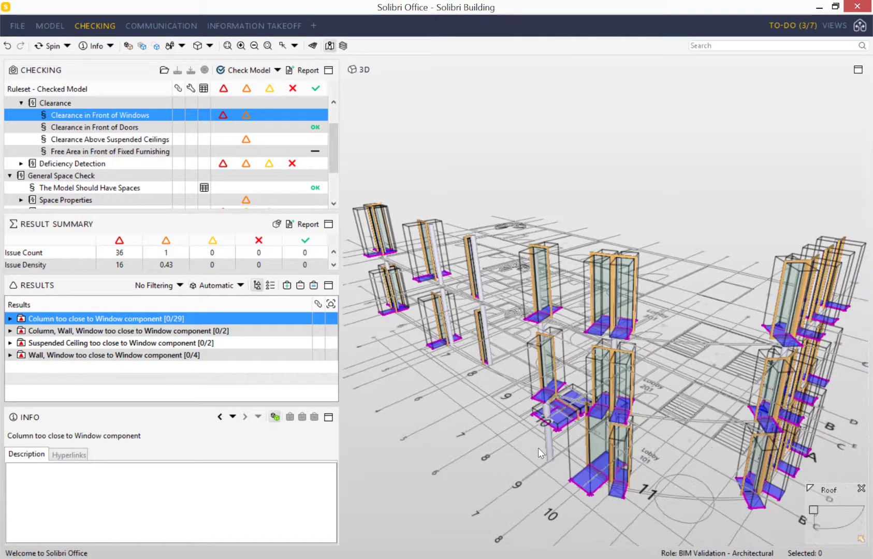
mouse_move(651, 449)
mouse_down()
mouse_move(676, 425)
mouse_move(613, 433)
mouse_move(623, 424)
mouse_up()
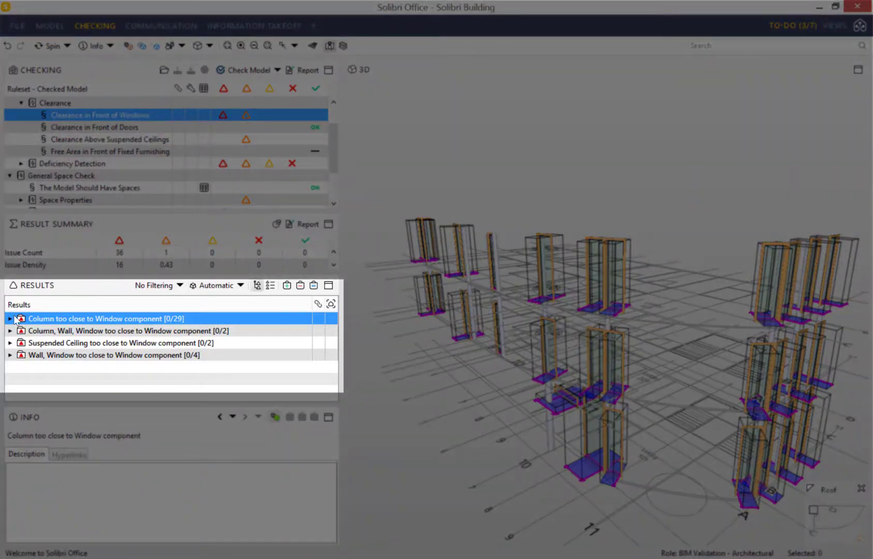
- Expand the C-4 result groups and isolate Column.0.9 too close to Window.0.1, framing it in 3D
click(10, 319)
click(21, 331)
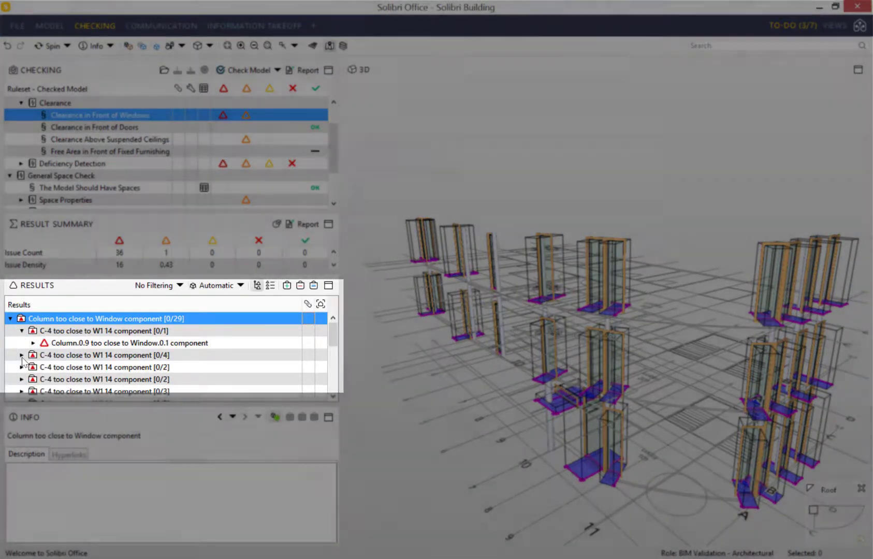
click(21, 355)
scroll(61, 382, down, 2)
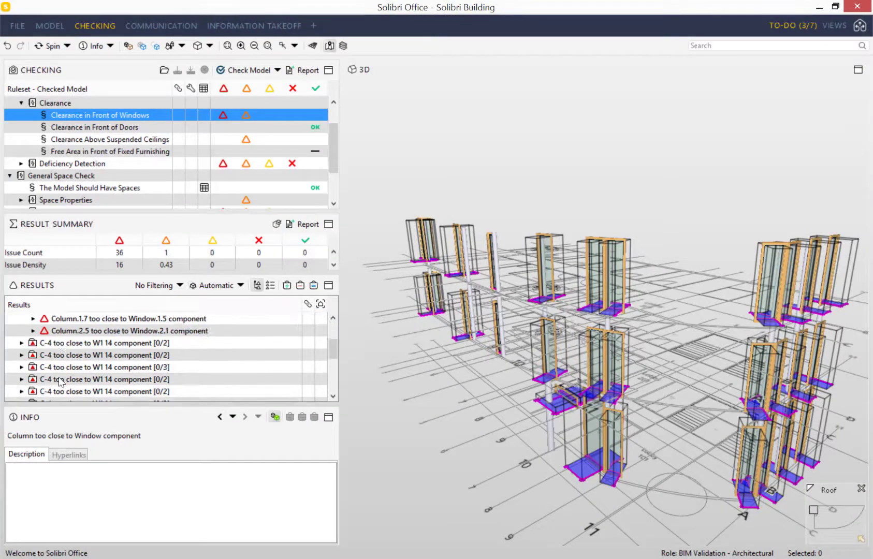
scroll(61, 382, up, 3)
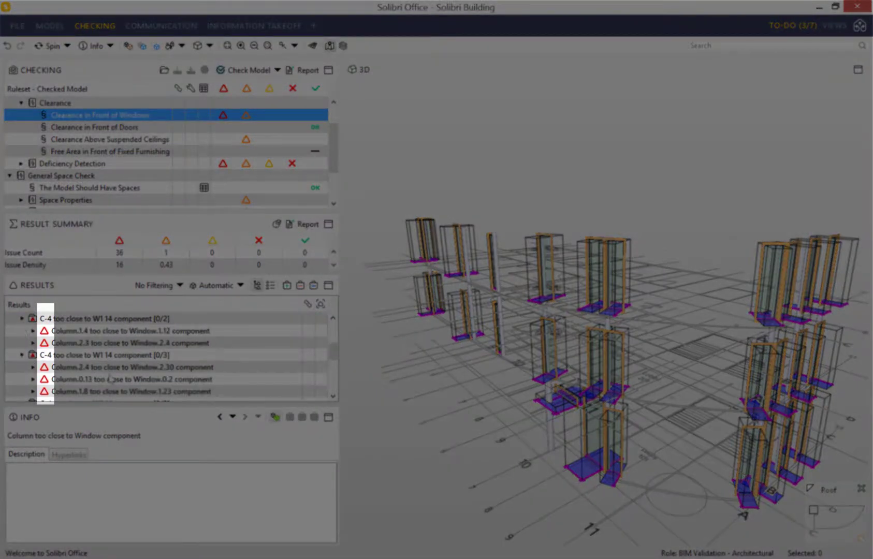
scroll(136, 353, up, 2)
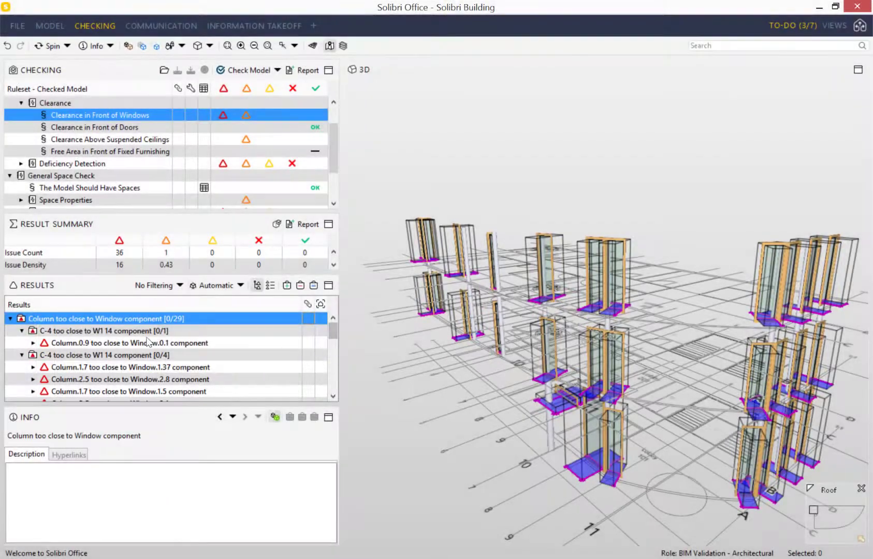
click(109, 345)
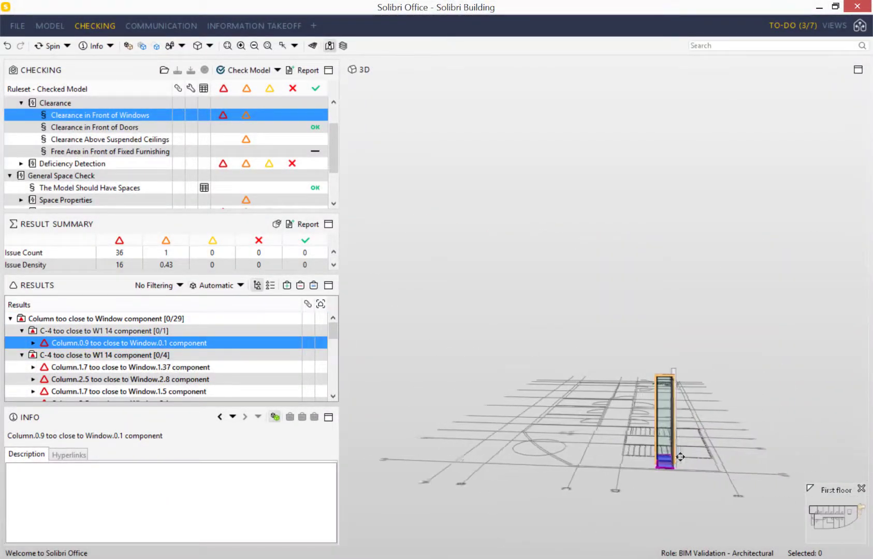
middle_drag(680, 457, 659, 459)
scroll(659, 458, up, 3)
drag(652, 484, 655, 519)
scroll(654, 519, up, 2)
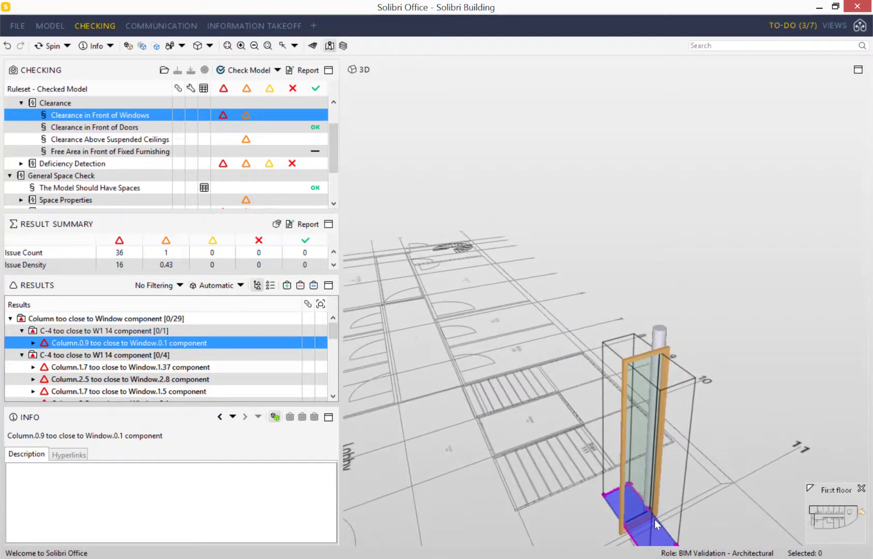
middle_drag(655, 518, 658, 488)
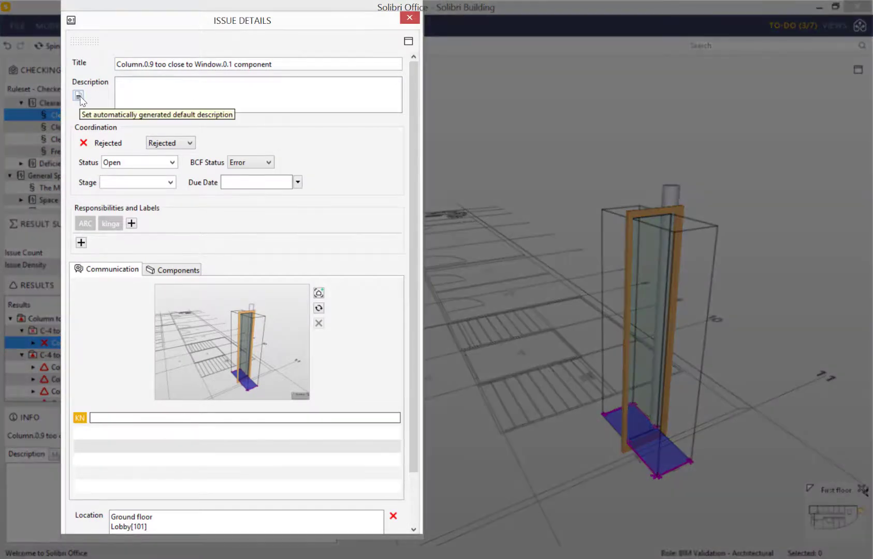
- Fill in the auto-generated description and set the due date to 30 April 2020
click(78, 96)
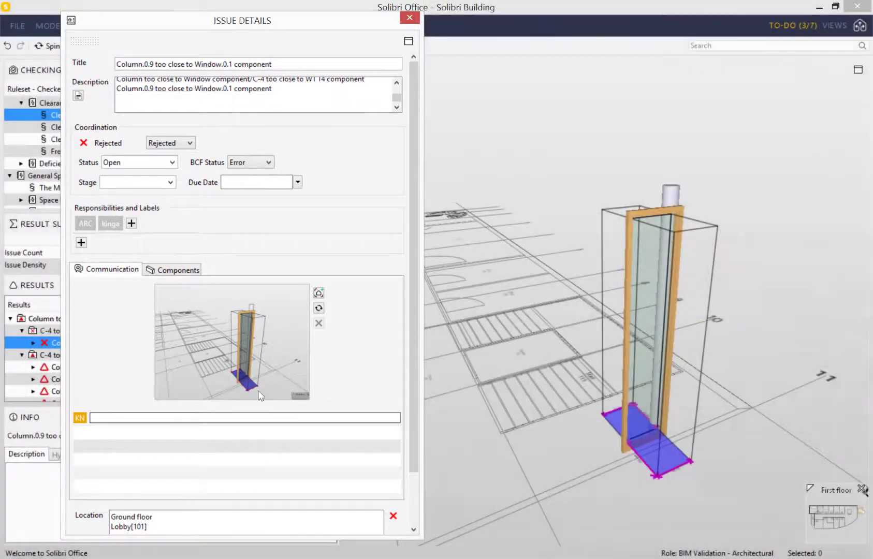
click(298, 182)
click(346, 199)
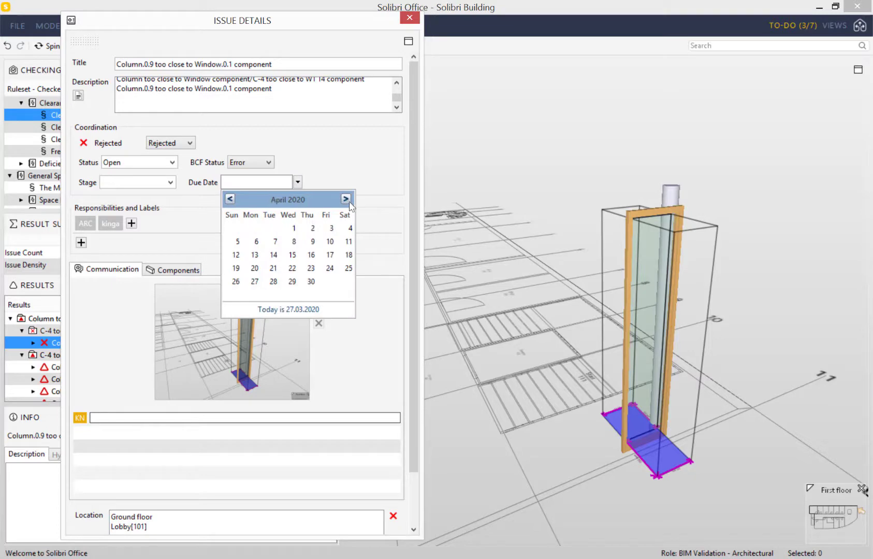
click(311, 281)
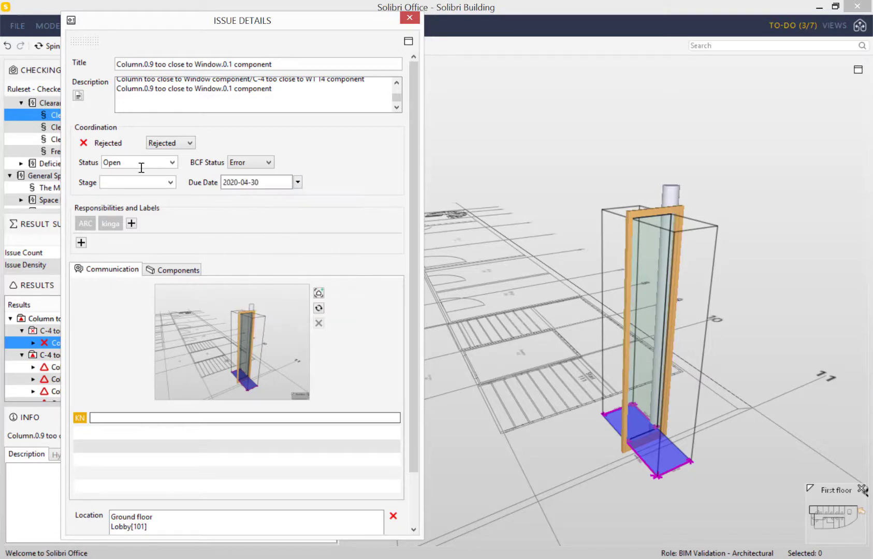
- Activate the second responsibility label for the Column.0.9 issue
click(116, 228)
scroll(212, 291, down, 2)
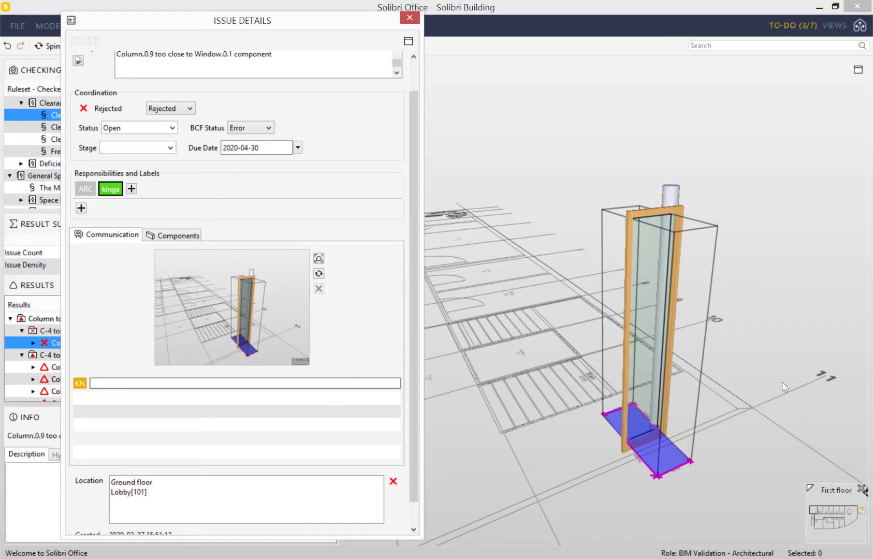
scroll(592, 430, up, 5)
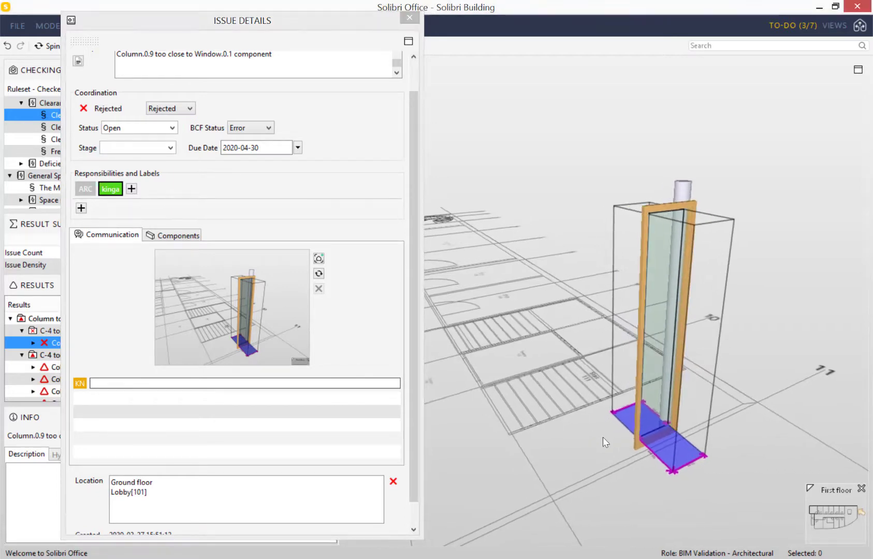
scroll(672, 480, up, 5)
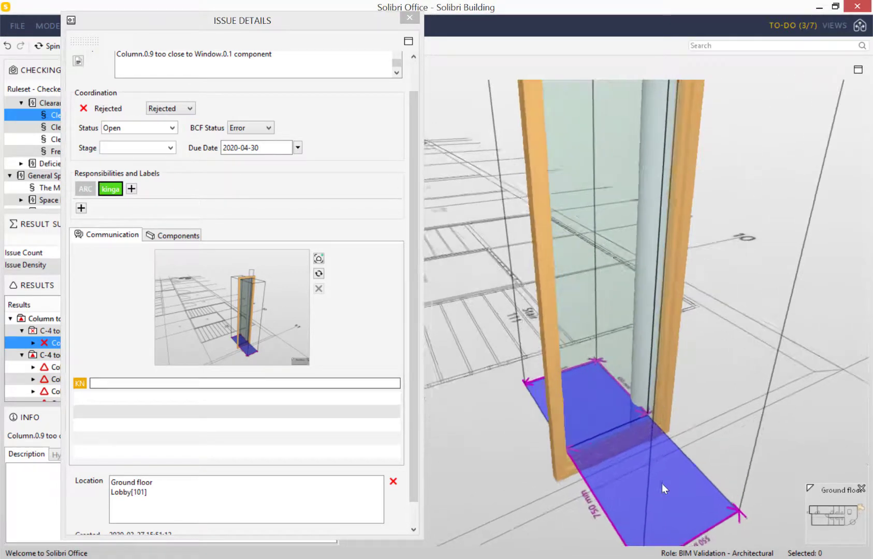
- Capture a new snapshot and add the text markup "column too close to the window" below the column
click(319, 258)
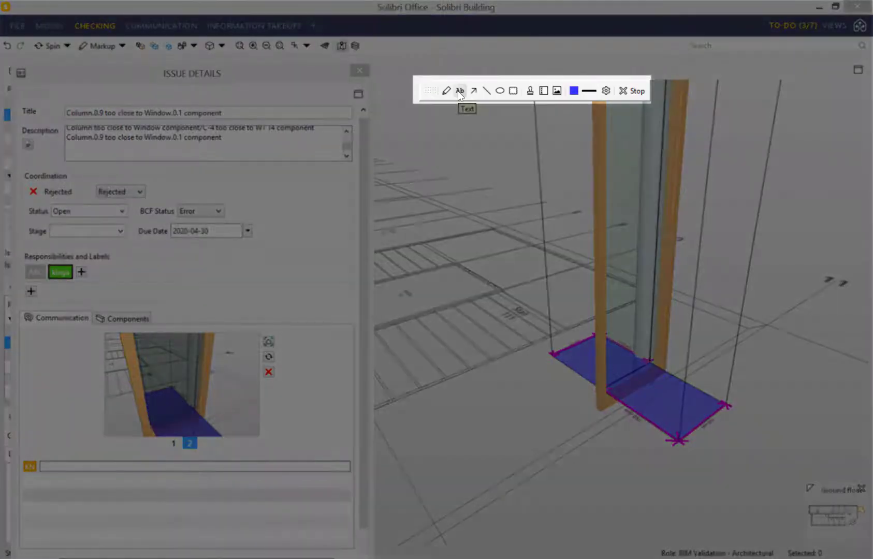
click(459, 91)
drag(567, 371, 734, 439)
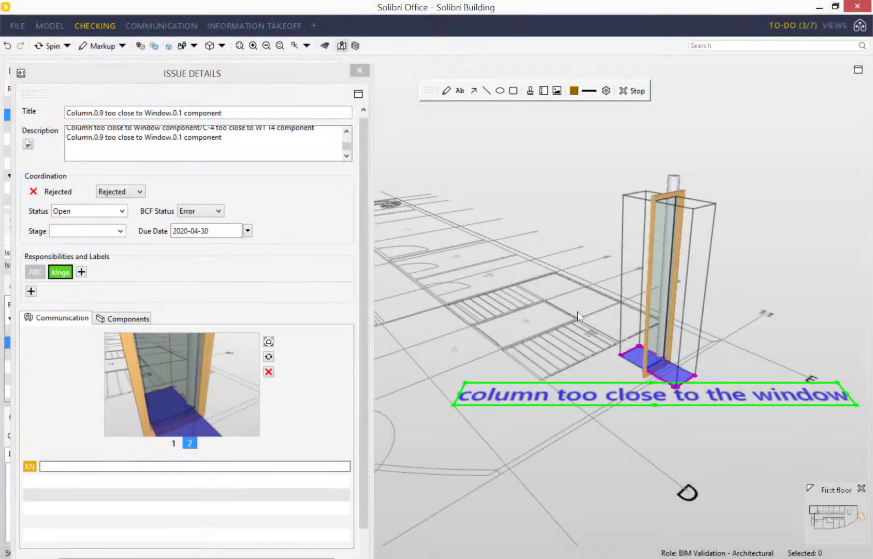
click(731, 212)
- Save the marked-up view as the third snapshot and close the issue details
drag(576, 317, 604, 355)
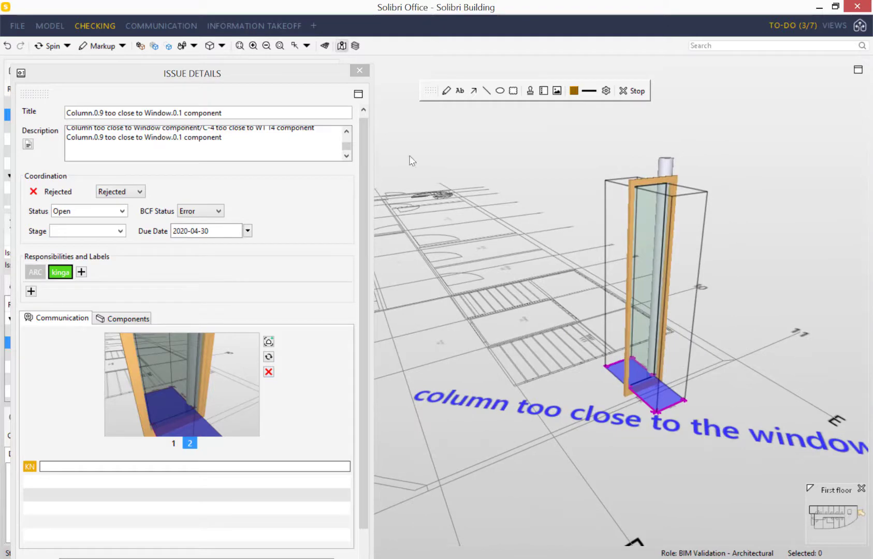
click(268, 341)
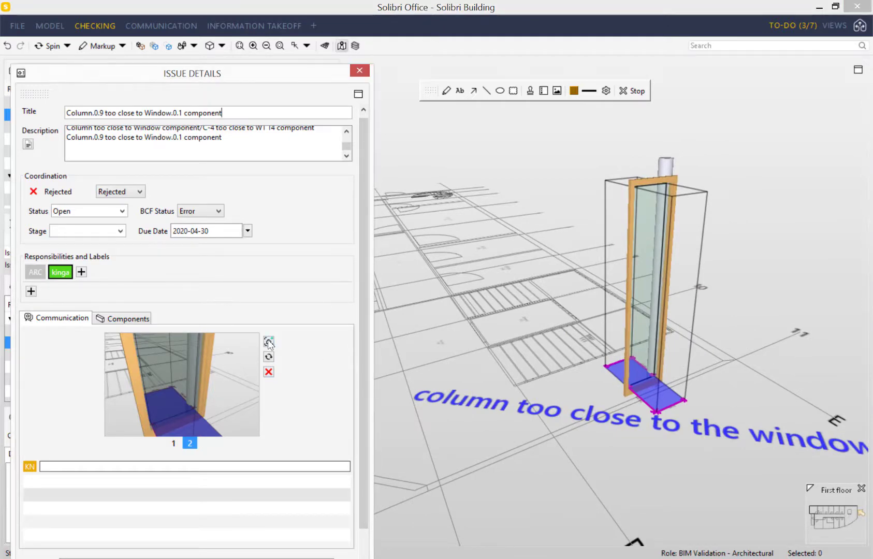
click(269, 342)
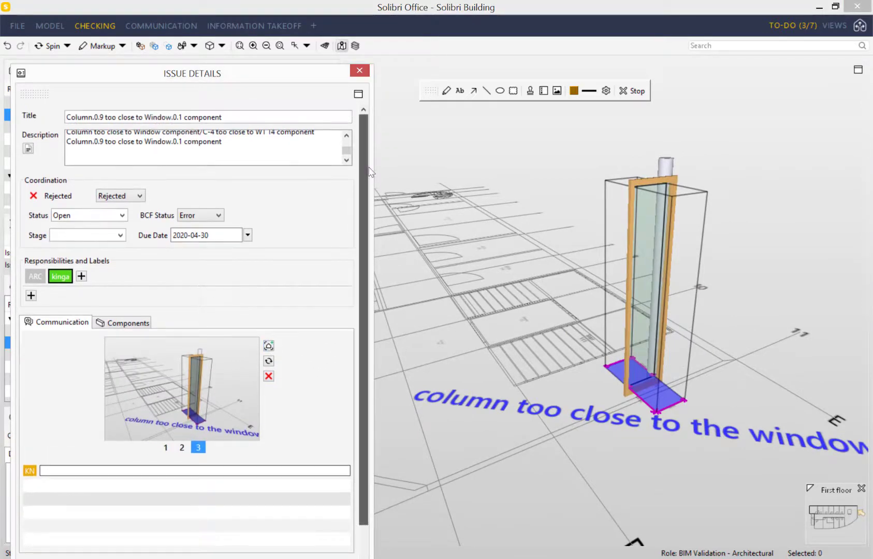
click(361, 72)
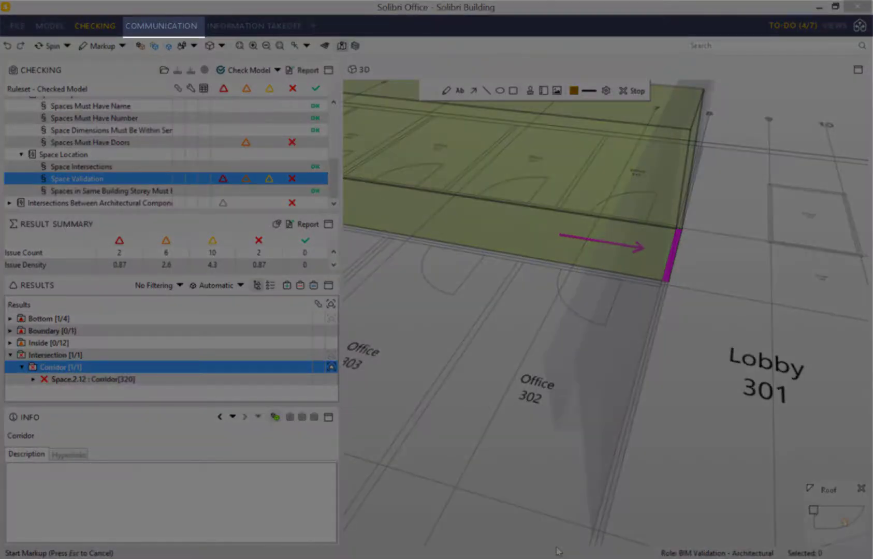
- Create Presentation 1 from the checking results in the Communication workspace
click(161, 26)
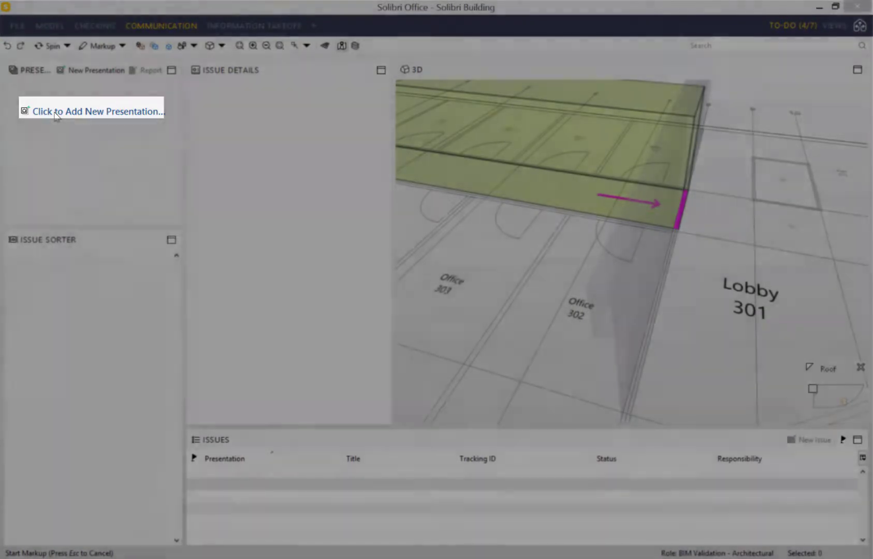
click(55, 112)
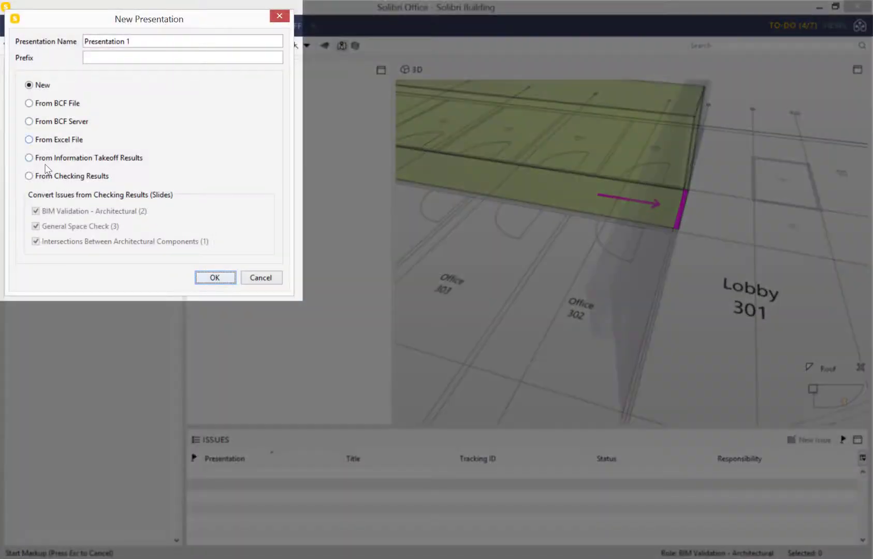
click(38, 177)
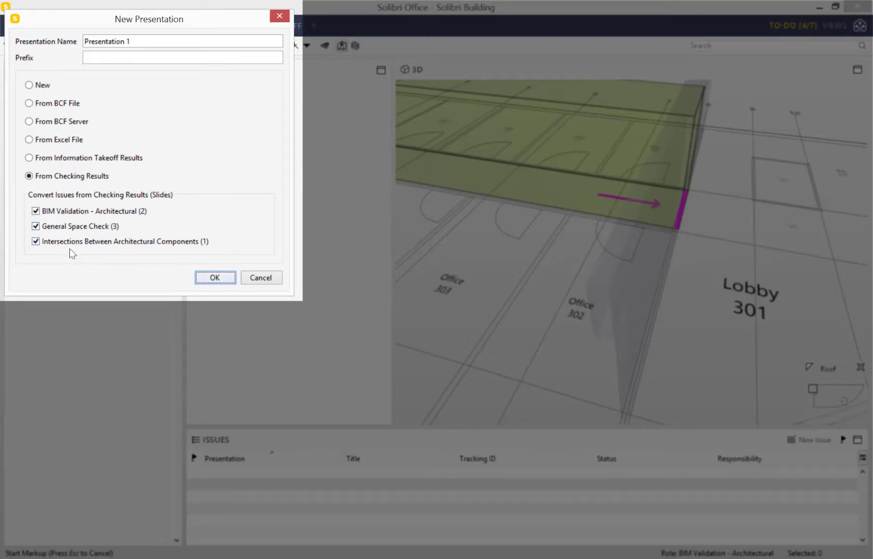
click(213, 279)
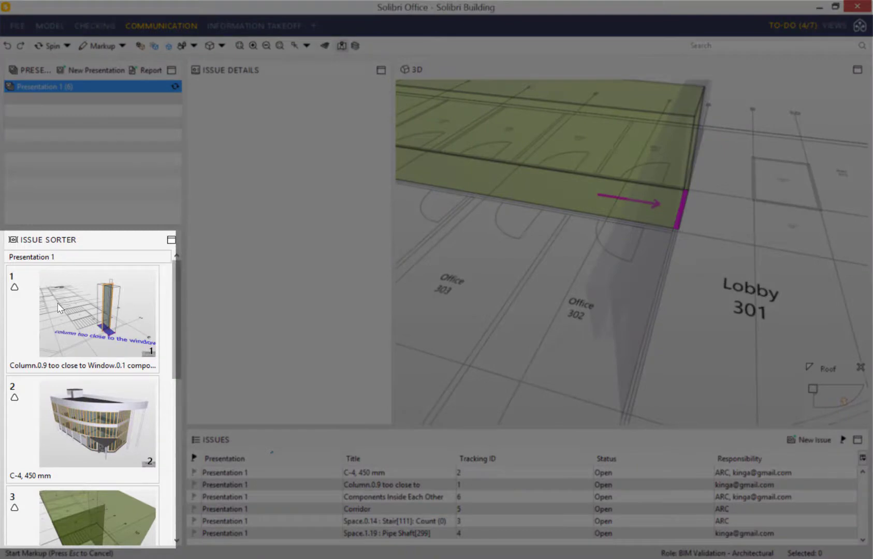
scroll(174, 345, down, 1)
drag(175, 346, 191, 311)
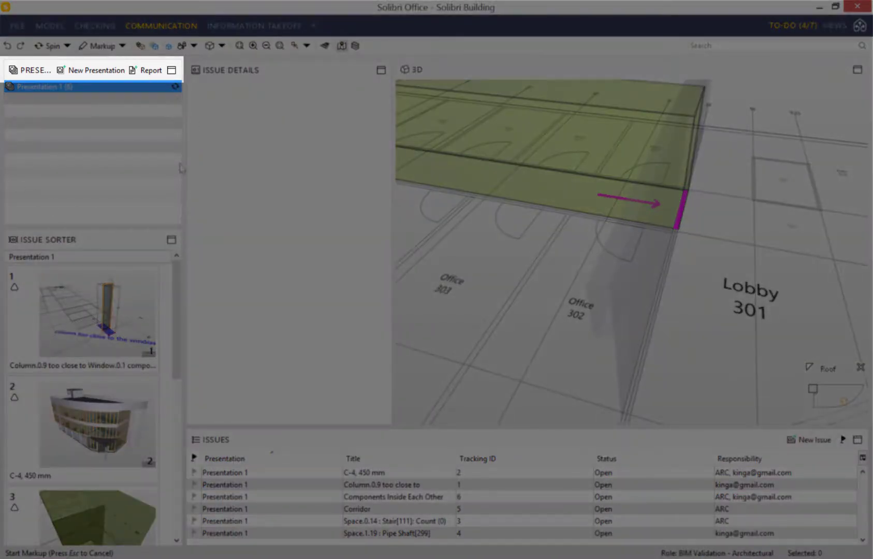
- Save Presentation 1 as an Excel coordination report using CoordinationReportTemplate.xls
click(146, 72)
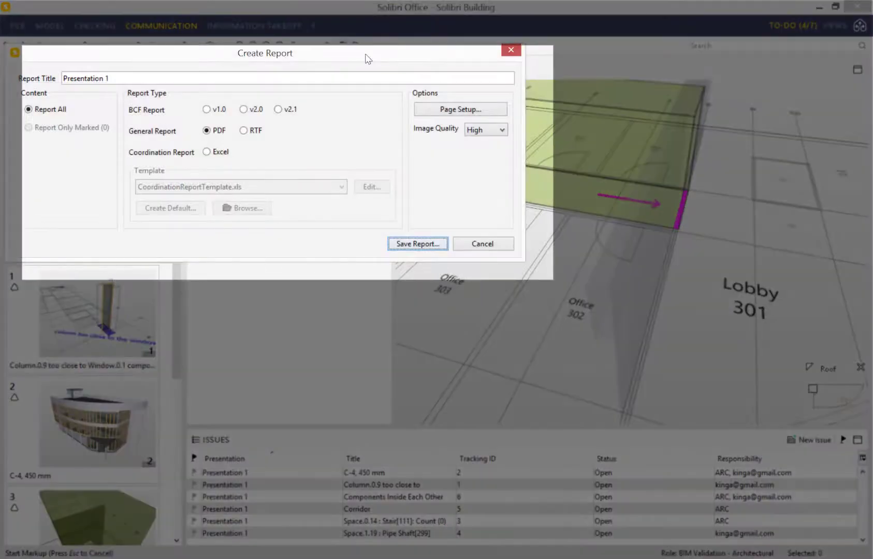
drag(368, 59, 392, 69)
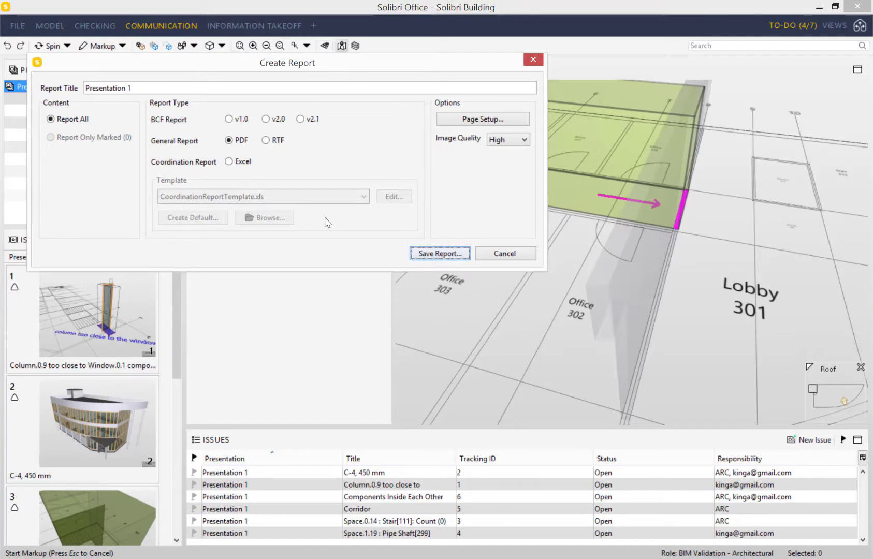
click(232, 162)
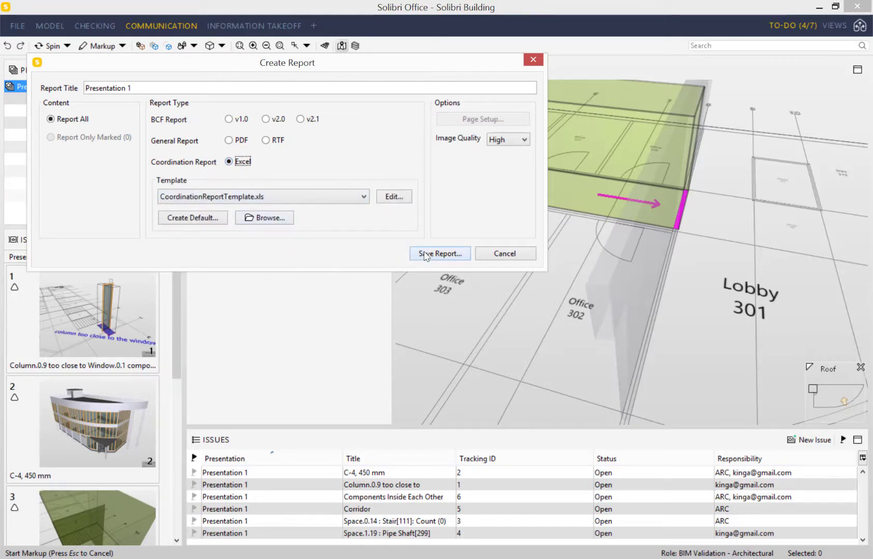
click(424, 253)
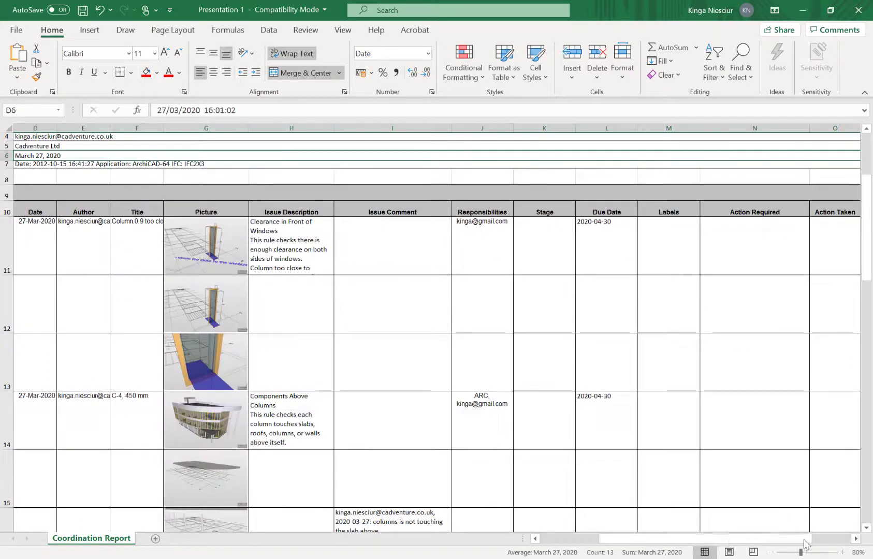
- Inspect the Excel report's Presentation 1 title in cell D1 and the SOLIBRI logo picture
drag(724, 539, 658, 548)
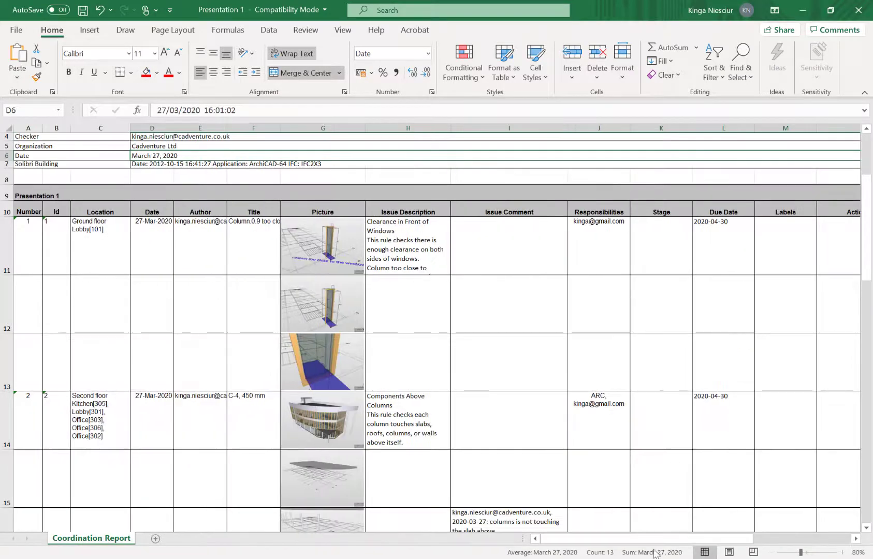
scroll(350, 387, up, 1)
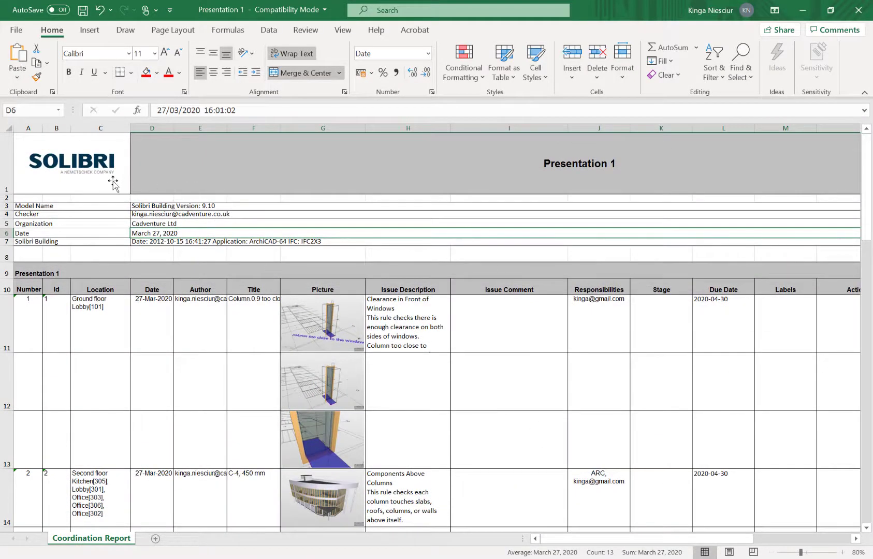
click(230, 173)
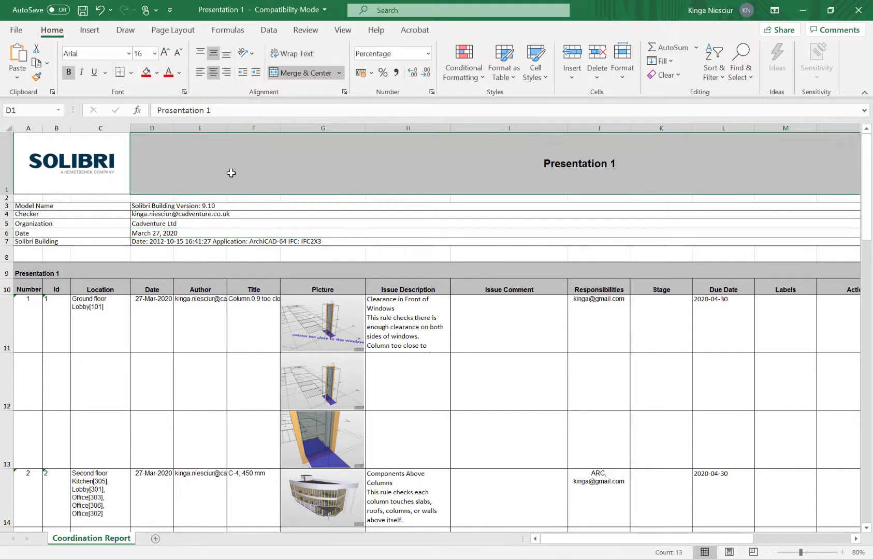
click(85, 164)
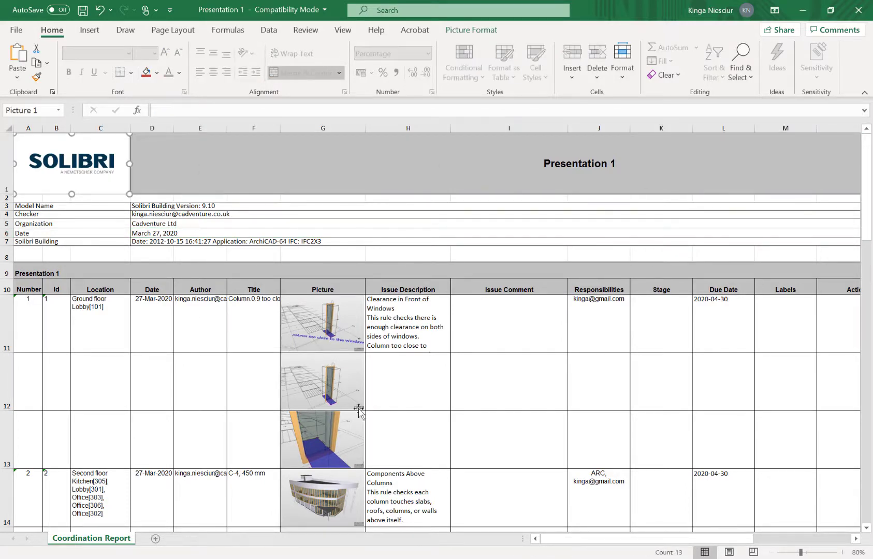
click(485, 362)
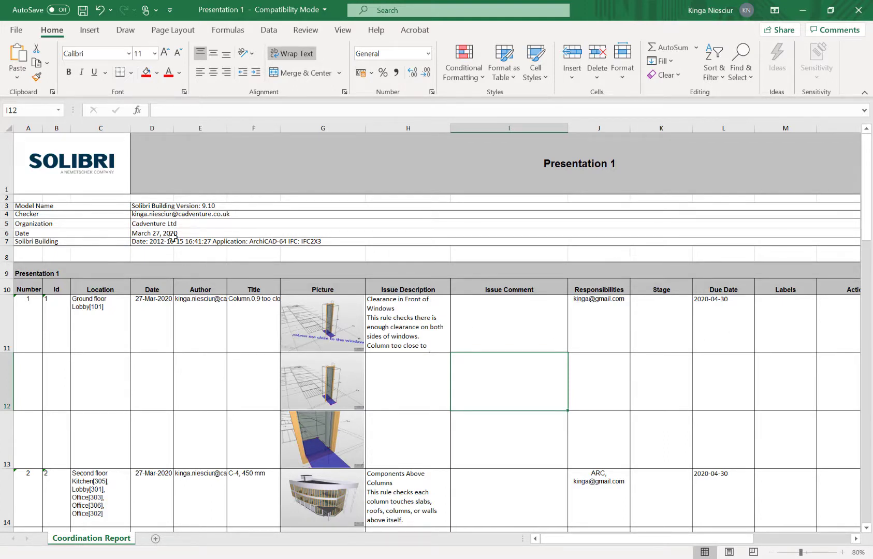
- Select the cells of issue 1, starting at row 11, to review its three rows
drag(31, 313, 321, 329)
drag(476, 382, 832, 427)
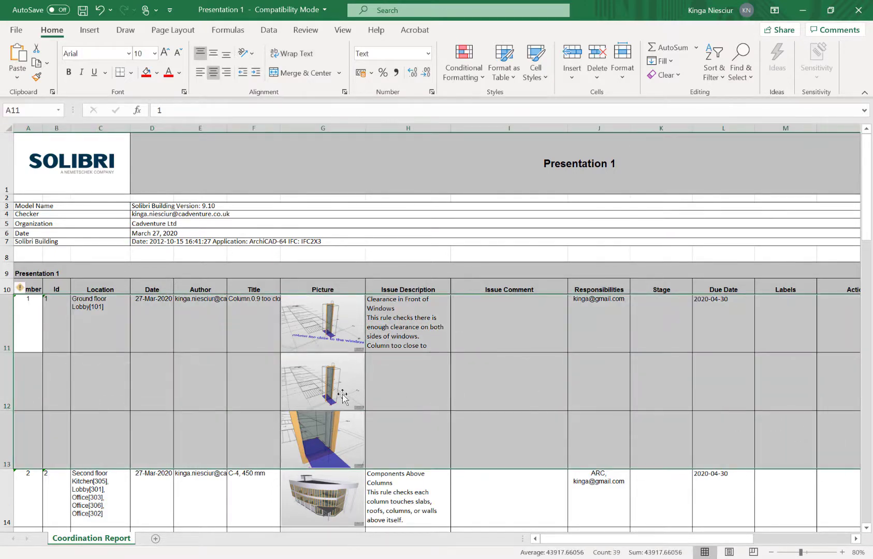
scroll(504, 358, down, 5)
scroll(500, 348, up, 4)
scroll(500, 348, down, 2)
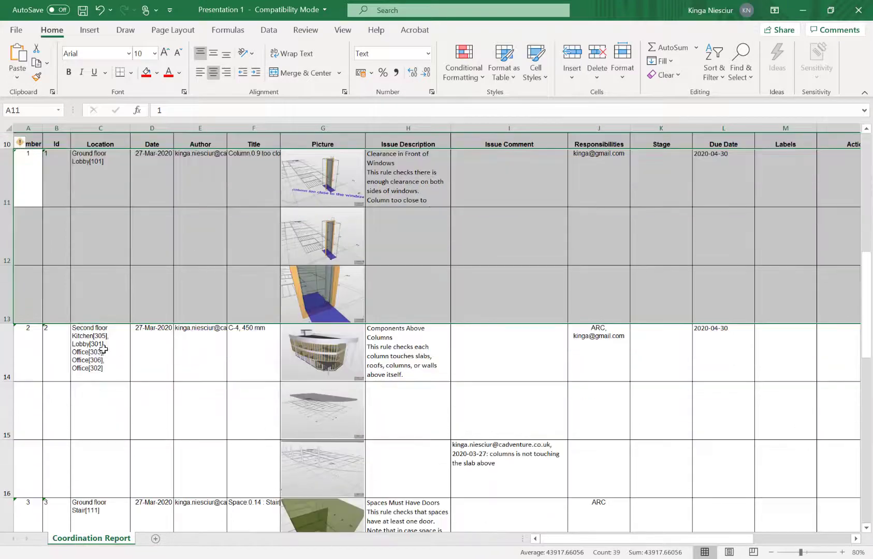
drag(21, 342, 772, 453)
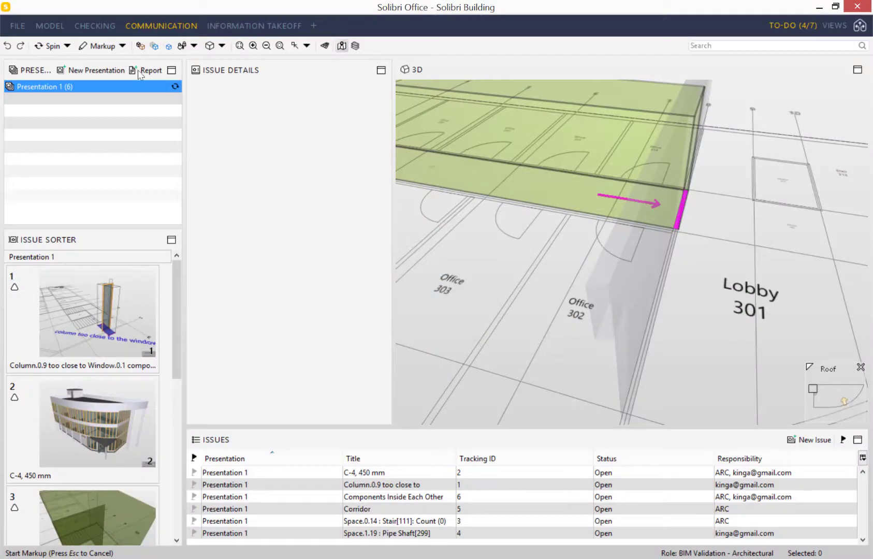
- Save Presentation 1 as an RTF general report, Presentation 1.rtf, on the Desktop
click(139, 72)
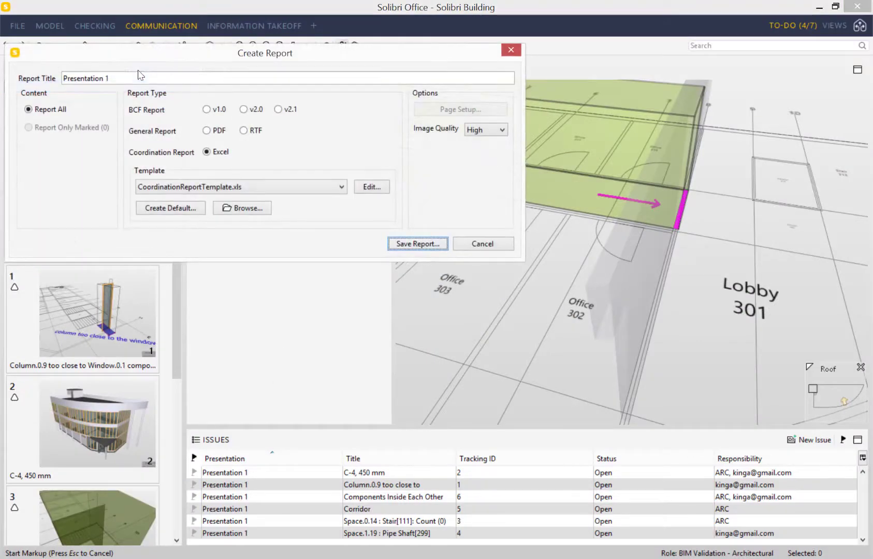
click(253, 131)
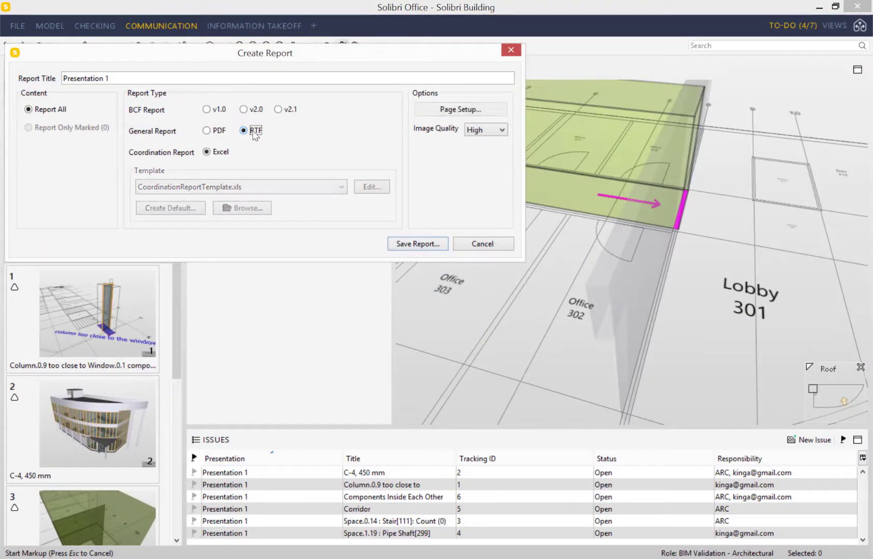
click(417, 247)
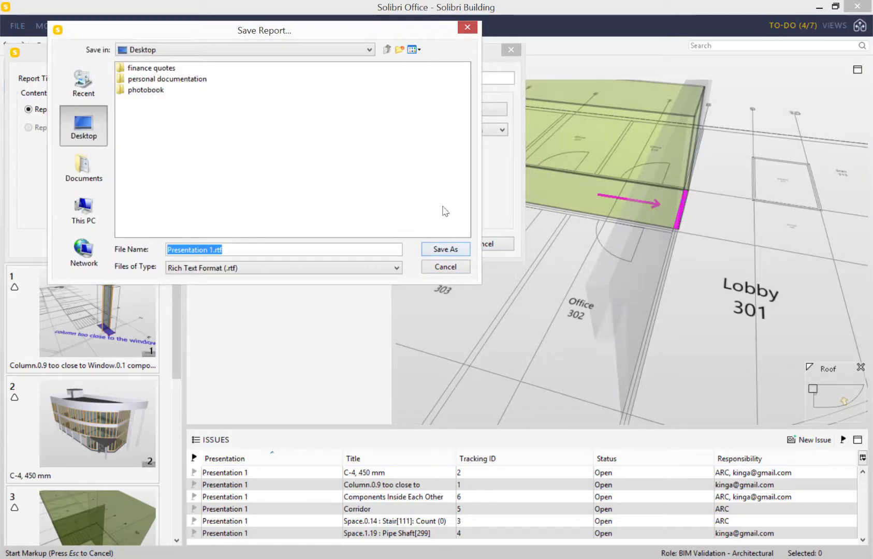
click(439, 248)
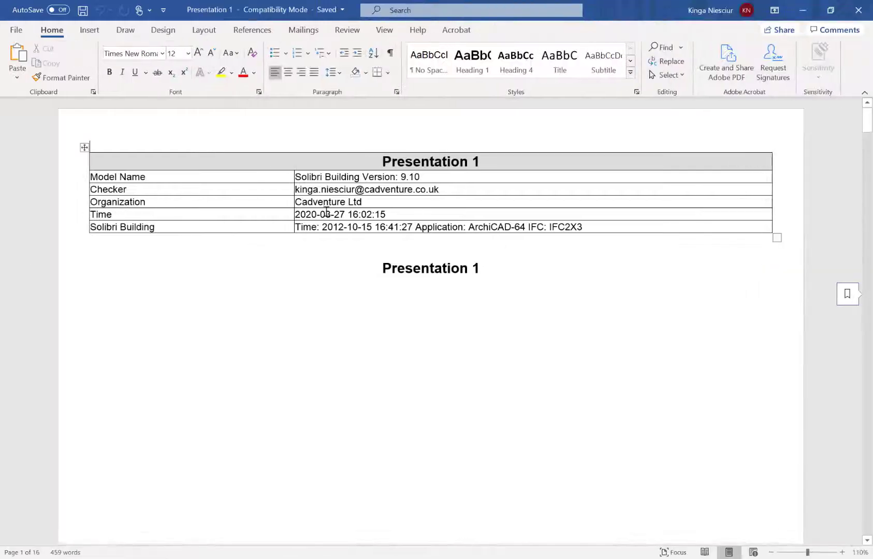
- Scroll down through the RTF report's issue pages in Word
scroll(415, 250, down, 5)
scroll(415, 250, up, 5)
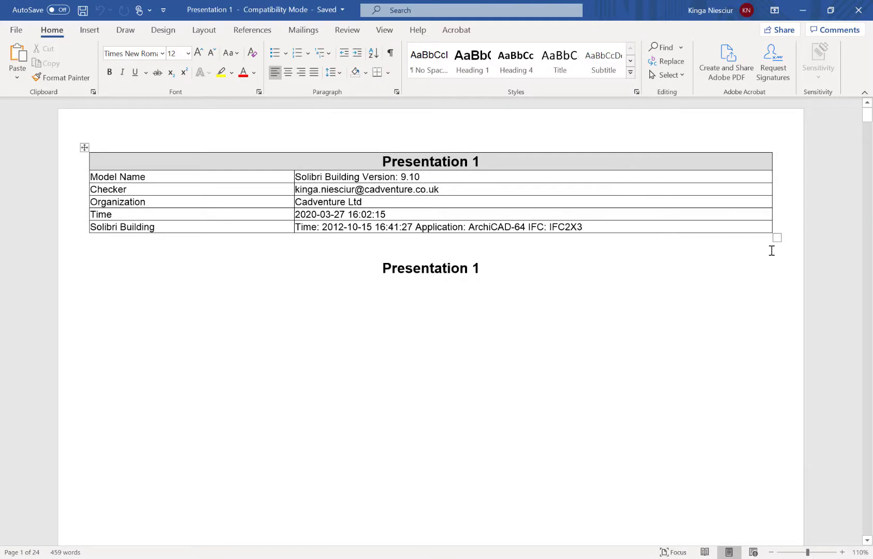
scroll(602, 250, down, 7)
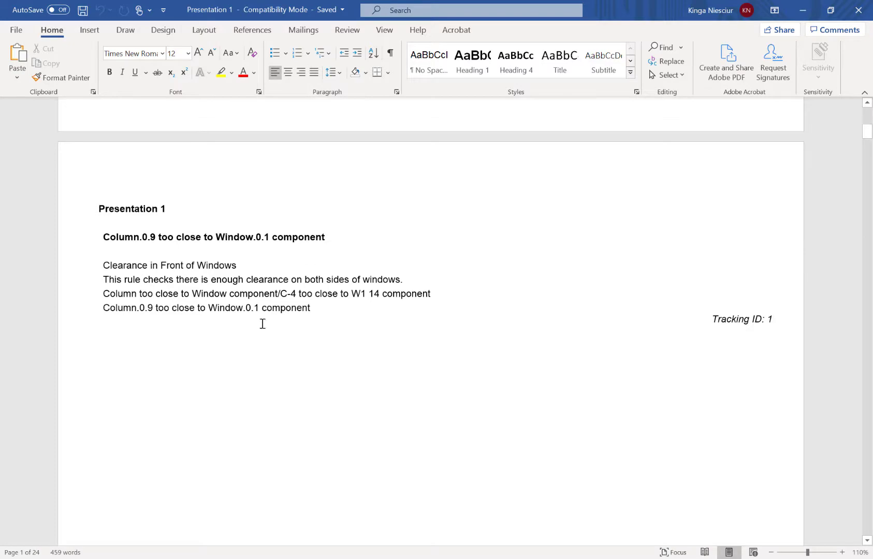
scroll(557, 341, down, 12)
scroll(263, 295, down, 15)
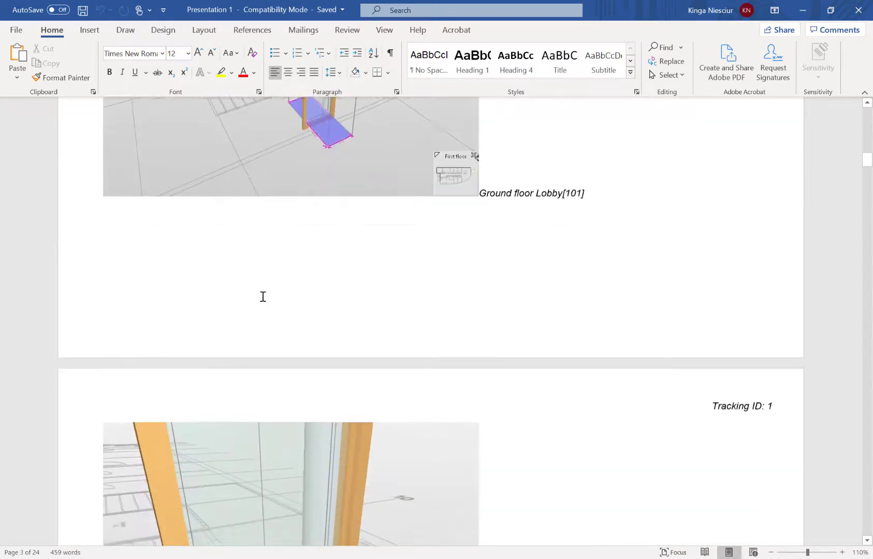
scroll(279, 317, down, 15)
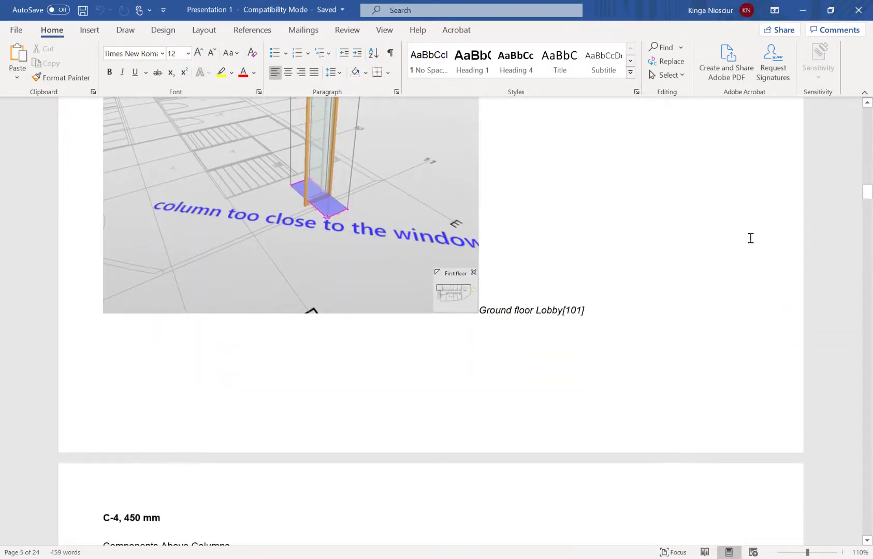
scroll(305, 210, down, 15)
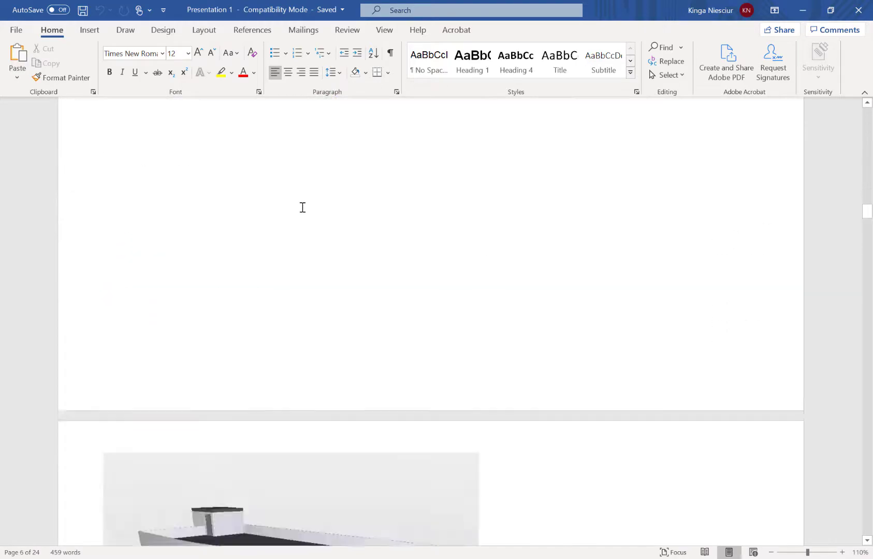
scroll(310, 211, down, 10)
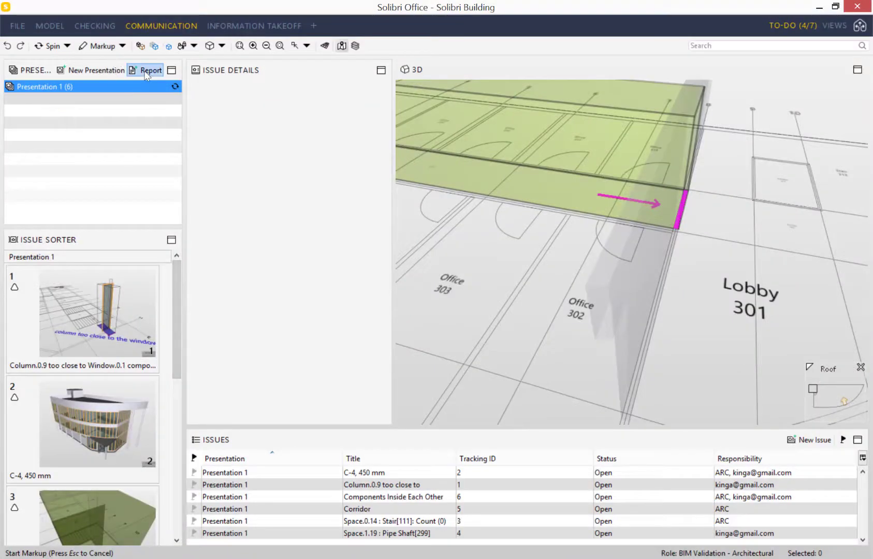
- Export Presentation 1 as a PDF general report and save the file
click(145, 71)
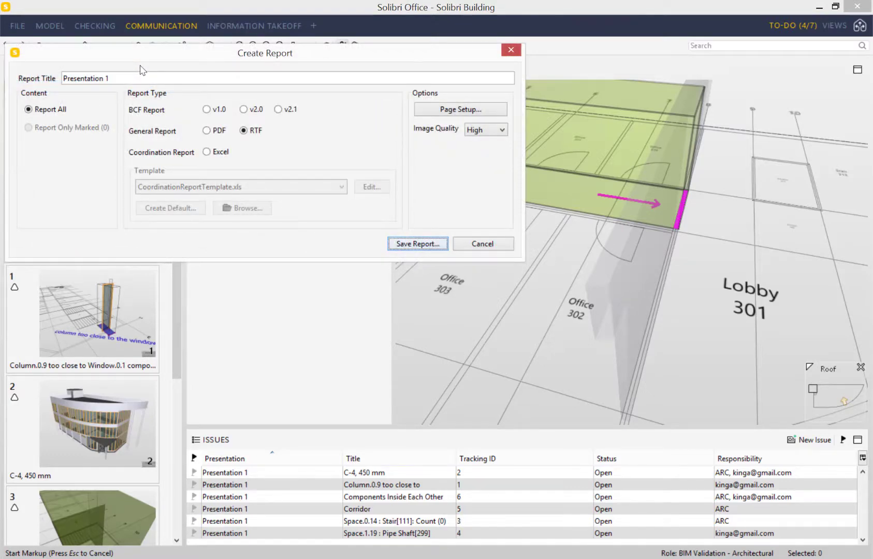
click(216, 131)
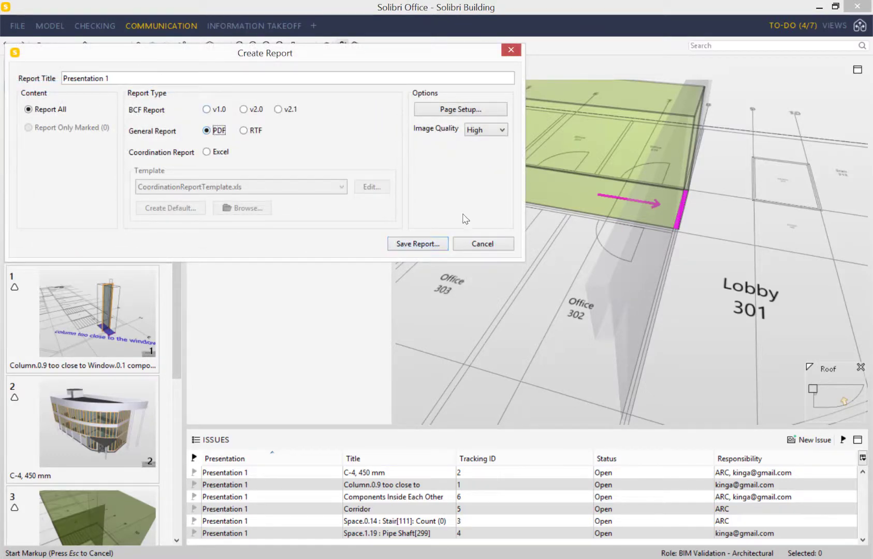
click(423, 247)
click(463, 250)
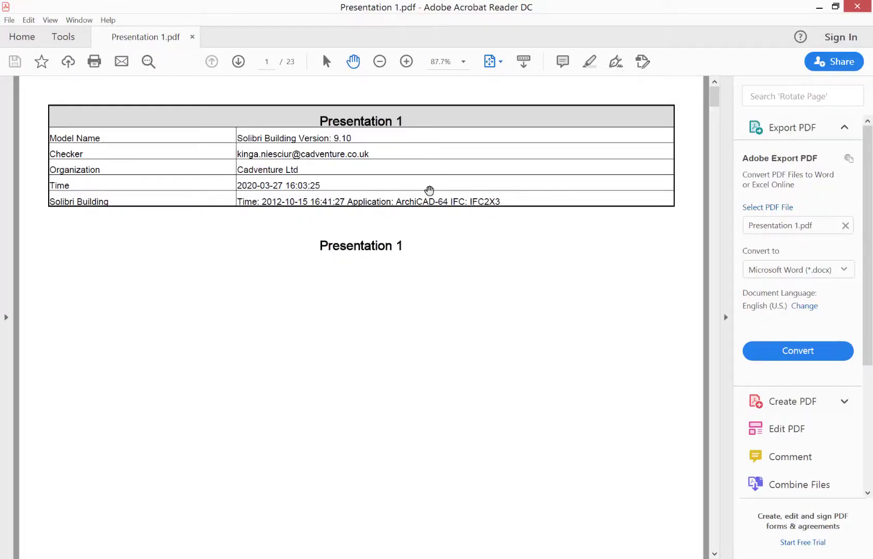
scroll(434, 238, down, 5)
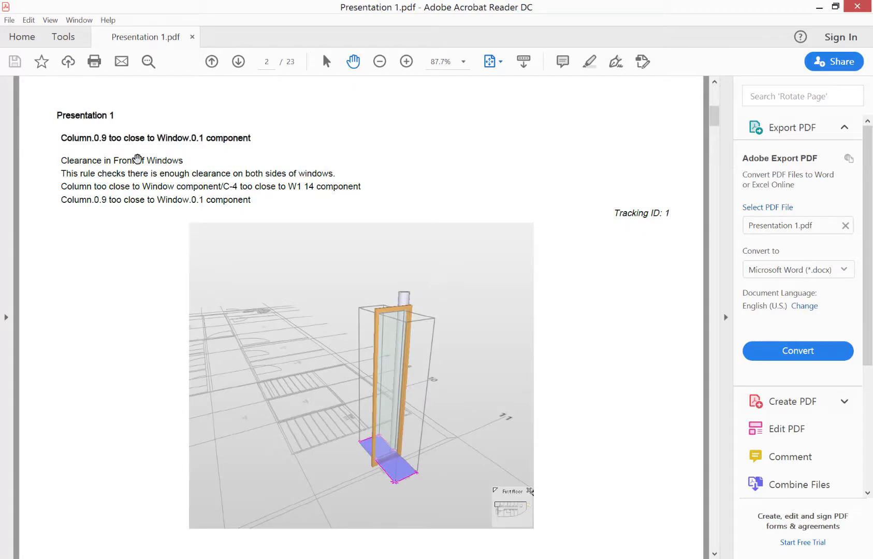
scroll(423, 231, down, 5)
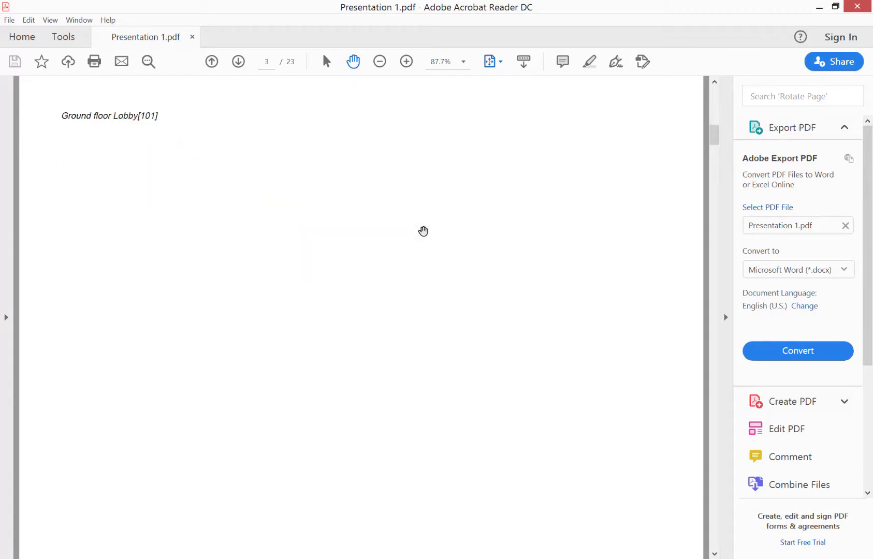
scroll(423, 231, down, 5)
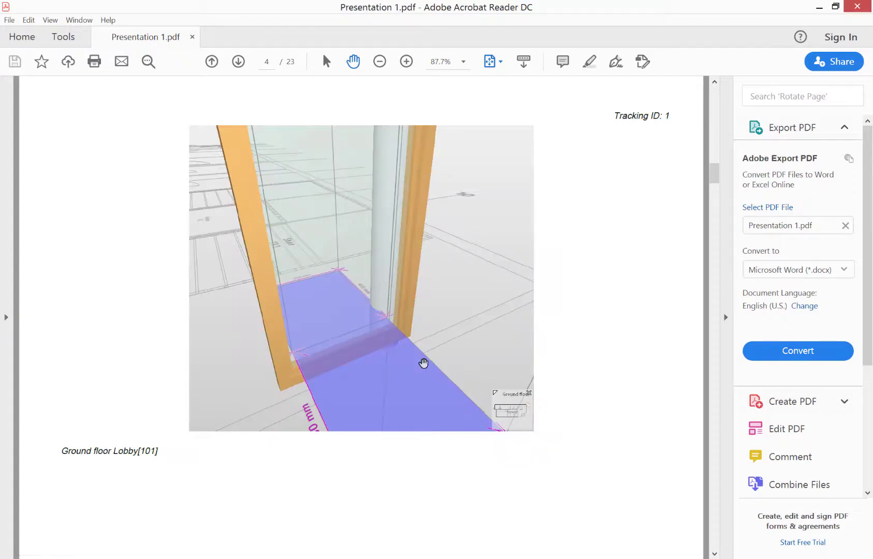
scroll(442, 341, down, 10)
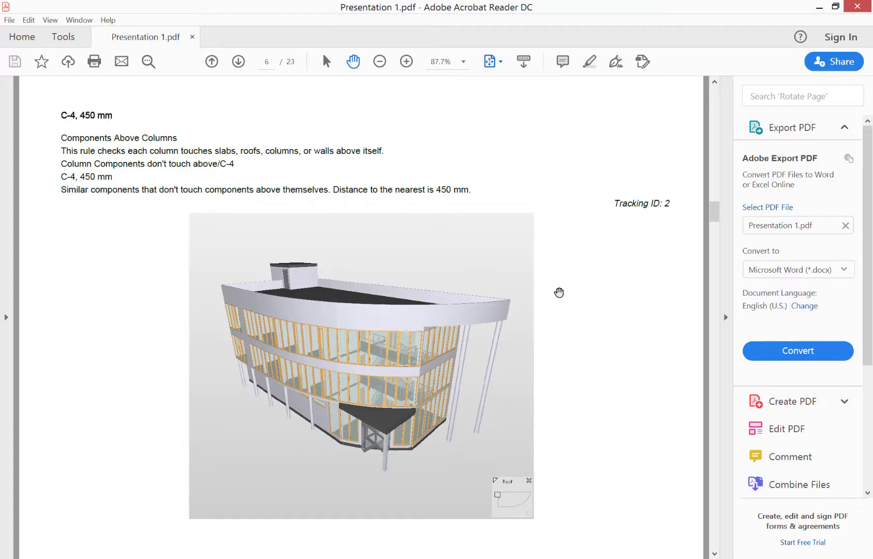
scroll(559, 292, down, 20)
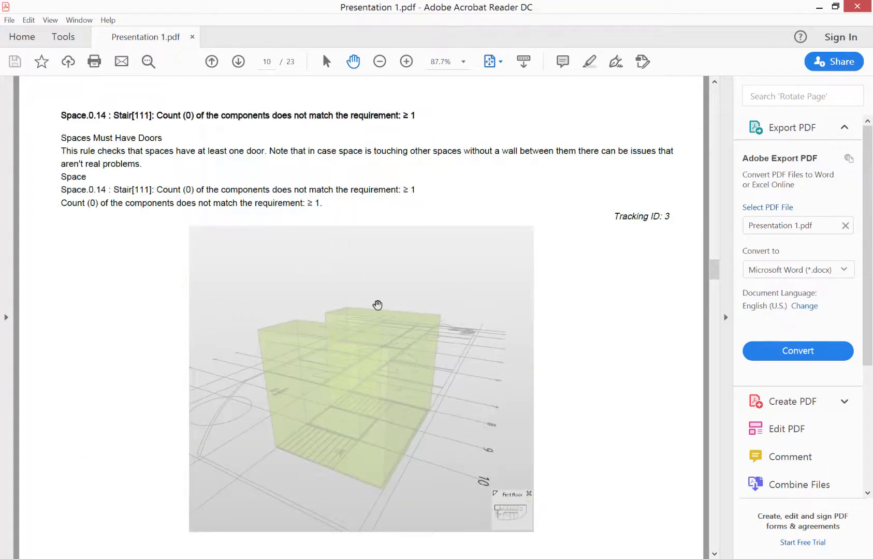
scroll(342, 192, down, 10)
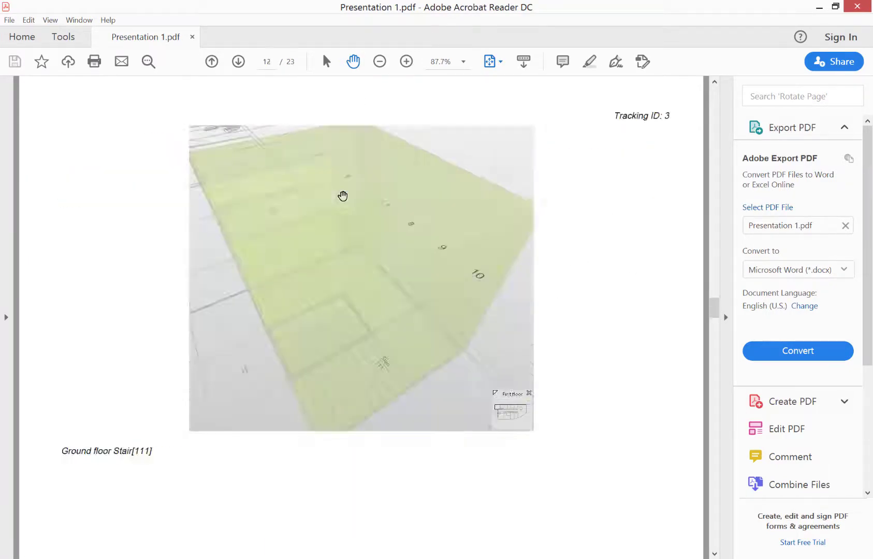